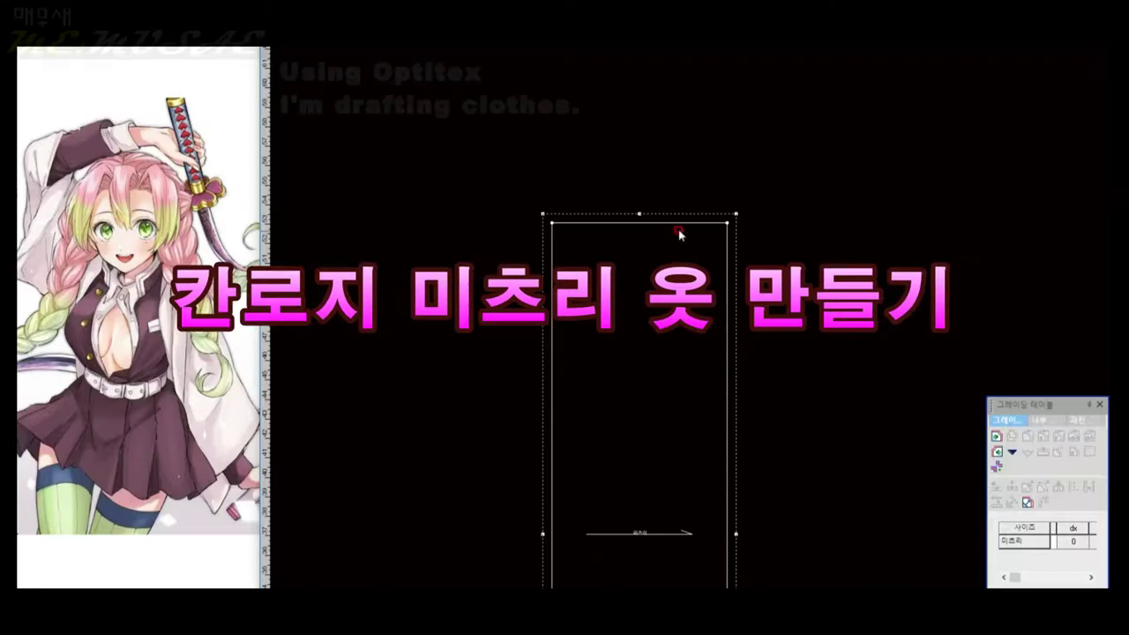
# Add a point on the bodice rectangle's top edge at distance 6.
pyautogui.click(681, 224)
pyautogui.write('6')
pyautogui.press('Tab')
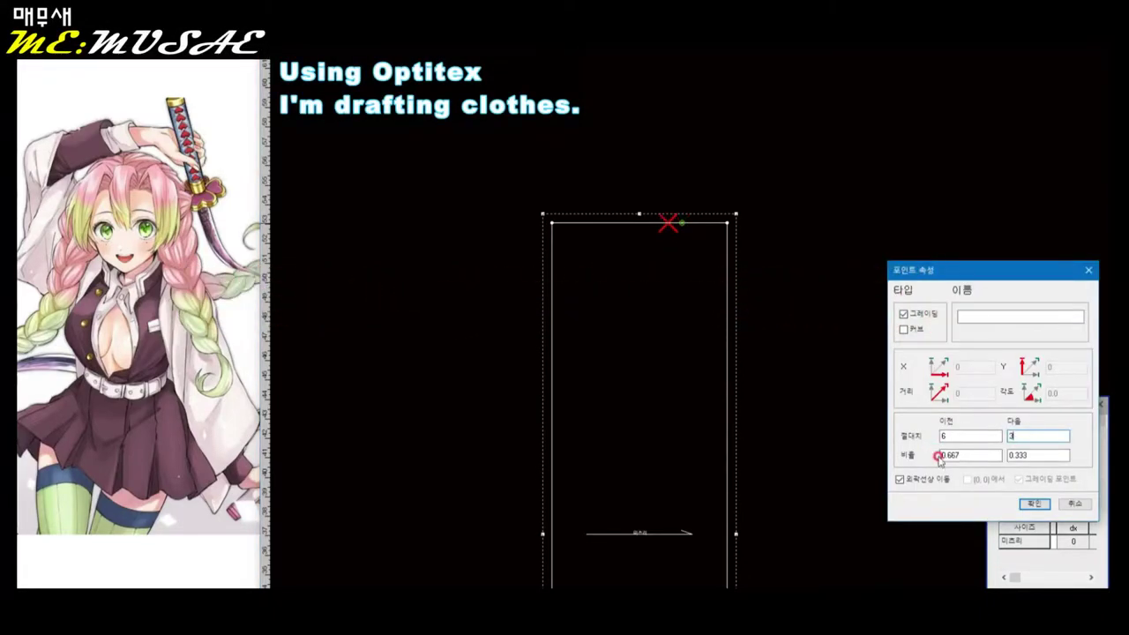
pyautogui.press('Return')
# Create parallel guide lines offset from the rectangle's top and side segments.
pyautogui.rightClick(582, 261)
pyautogui.click(627, 379)
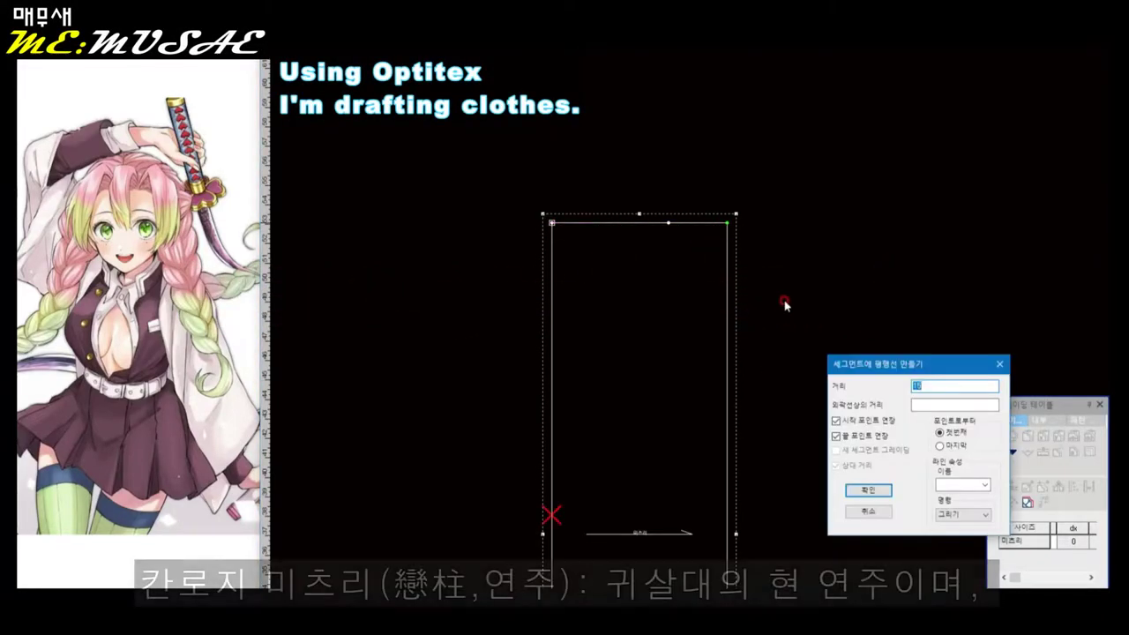
pyautogui.press('Return')
pyautogui.click(551, 203)
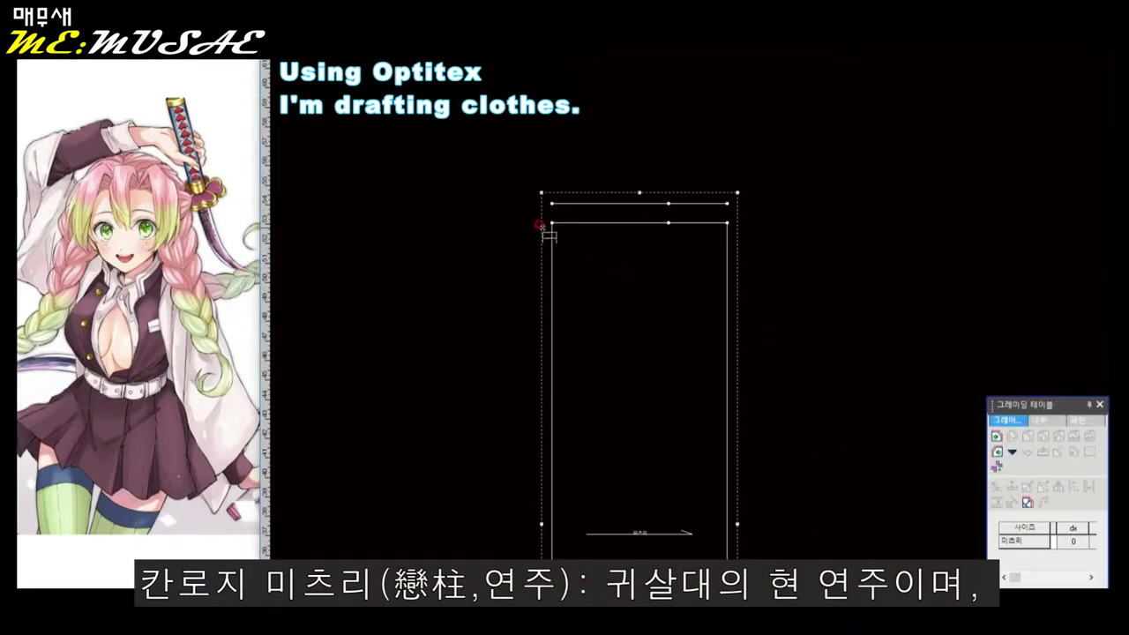
pyautogui.click(728, 224)
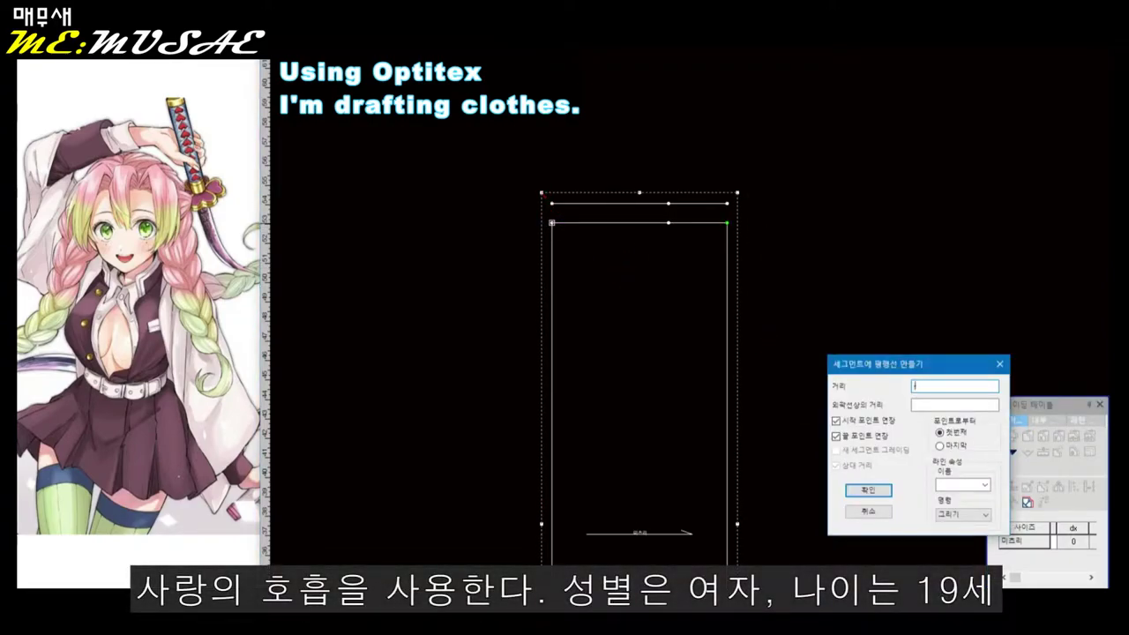
pyautogui.write('.5')
pyautogui.press('Return')
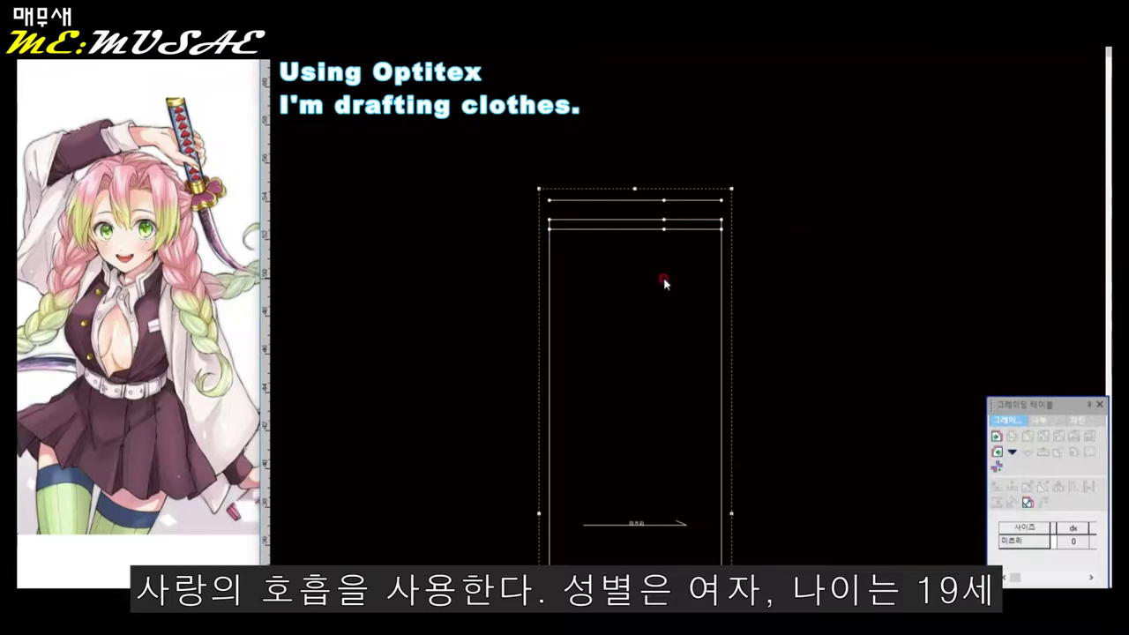
pyautogui.click(549, 221)
pyautogui.press('Return')
# Draw a horizontal parallel guide line across the rectangle's mid-height.
pyautogui.rightClick(814, 247)
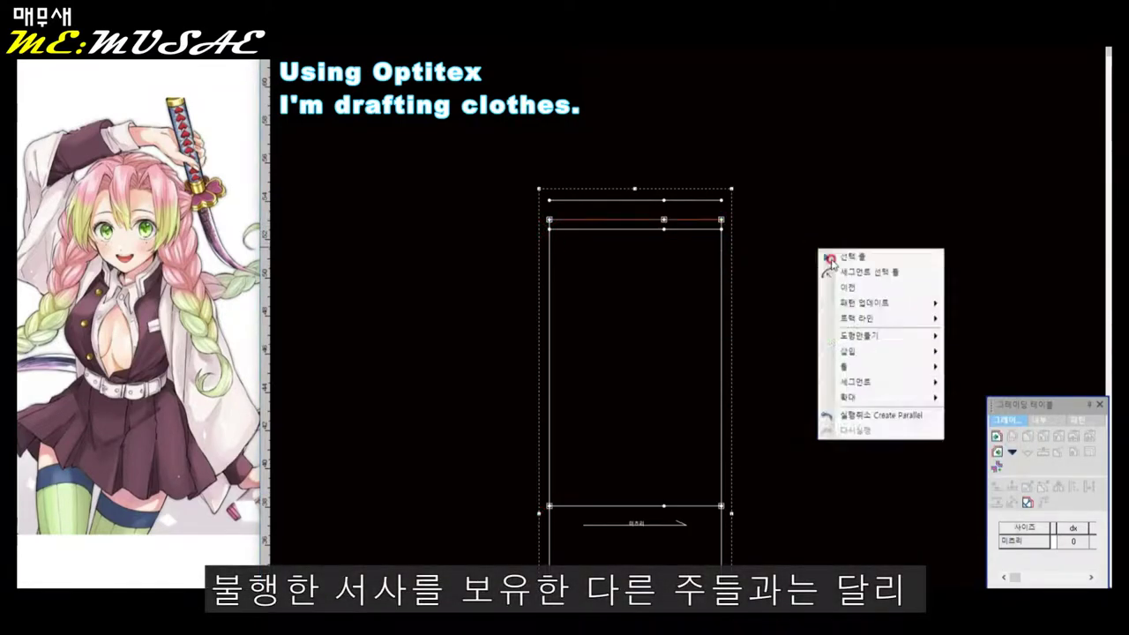
pyautogui.click(829, 254)
pyautogui.click(550, 222)
pyautogui.click(713, 289)
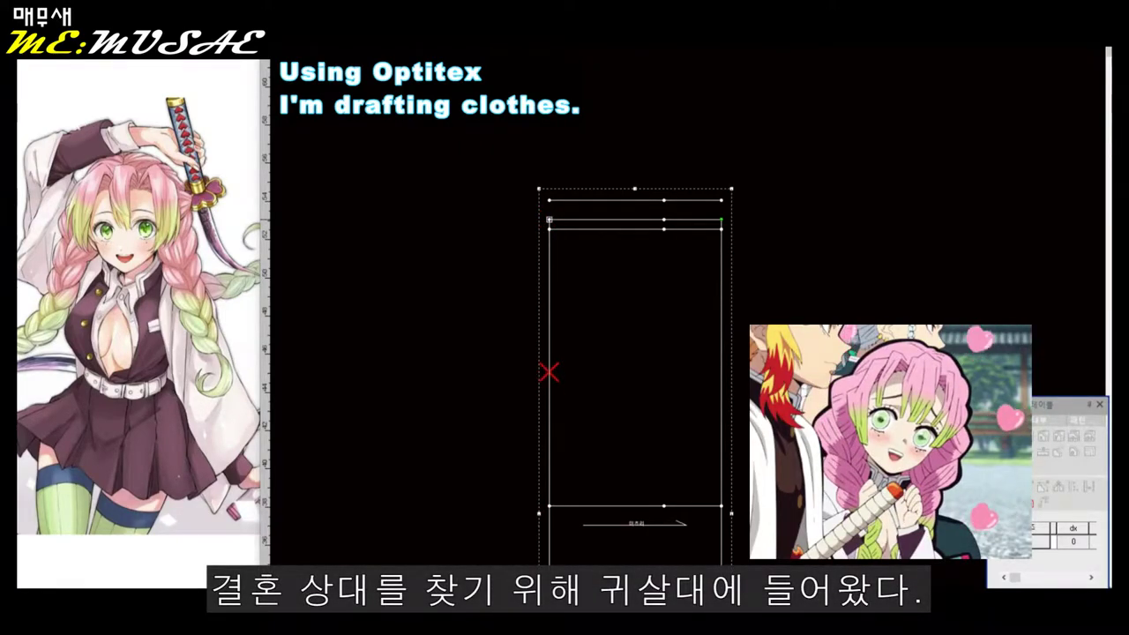
pyautogui.press('Return')
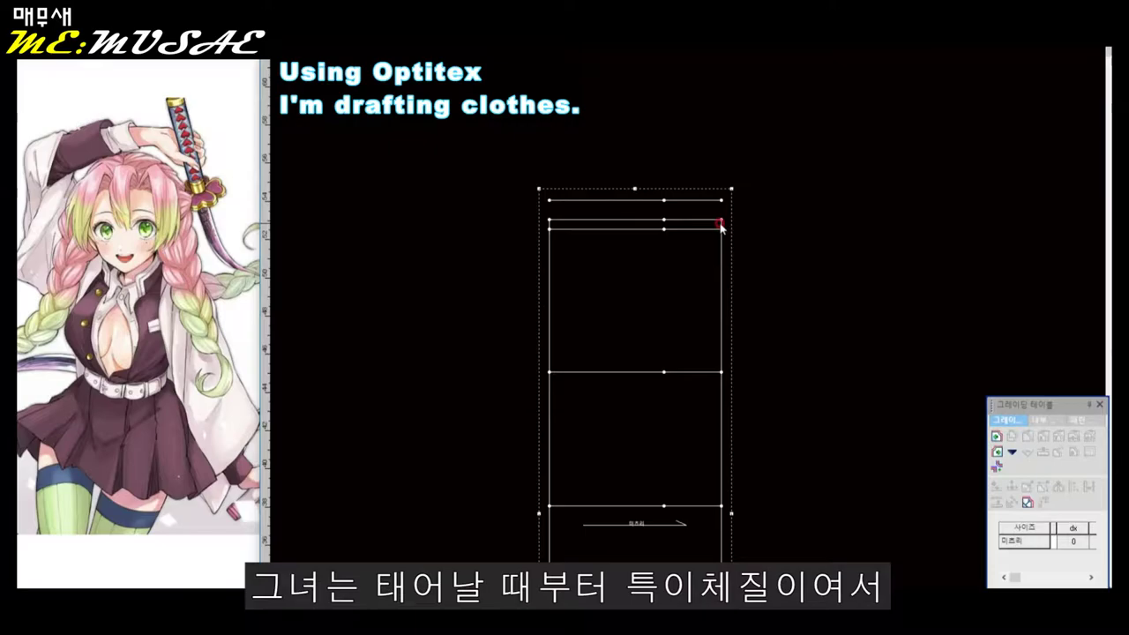
# Add a vertical parallel guide line at 15 and start the slanted shoulder line.
pyautogui.click(721, 219)
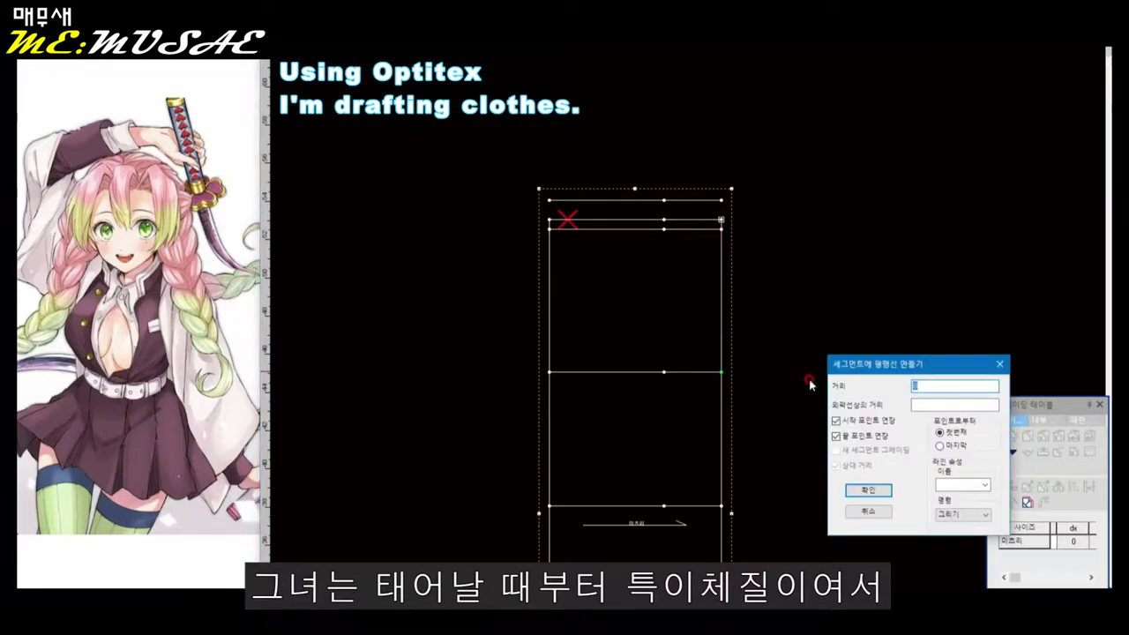
pyautogui.write('15')
pyautogui.press('Return')
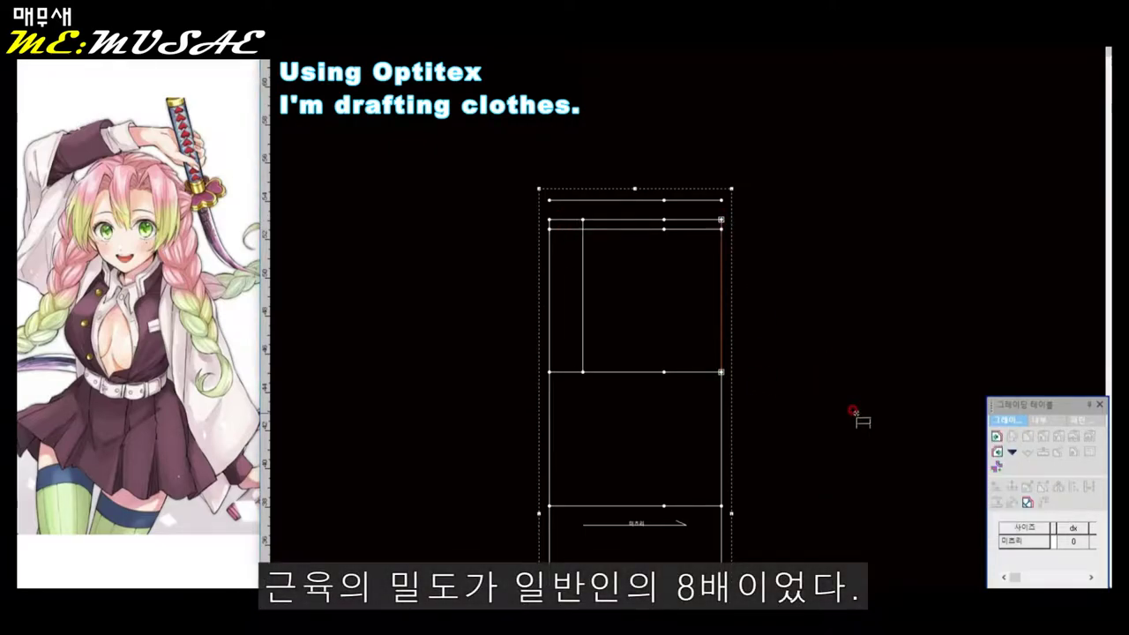
pyautogui.press('Escape')
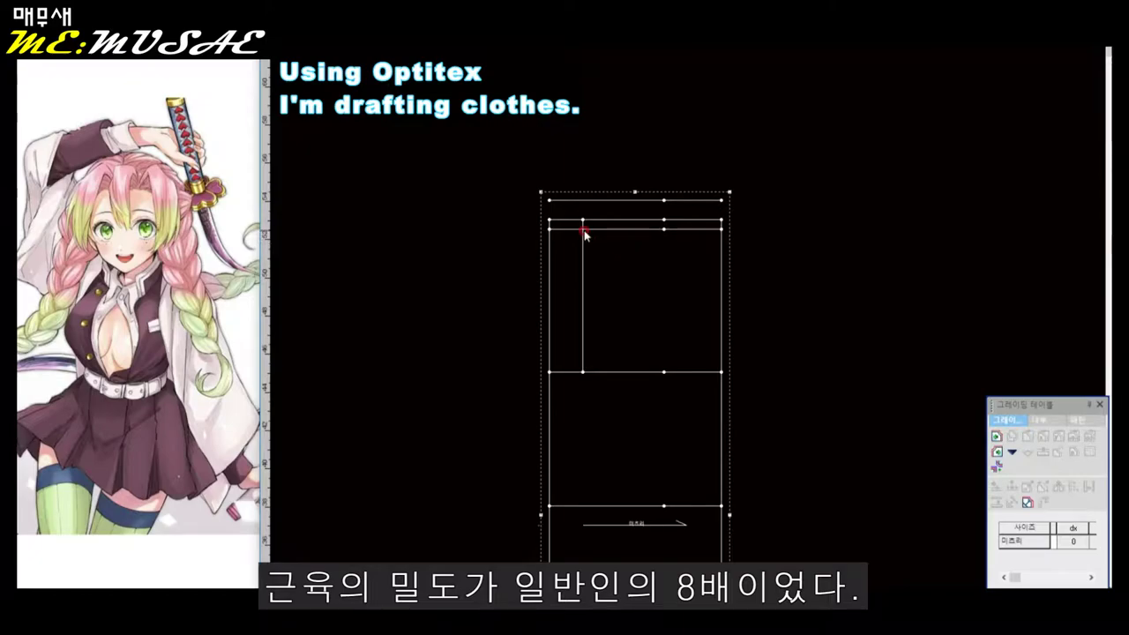
pyautogui.click(722, 218)
pyautogui.click(664, 201)
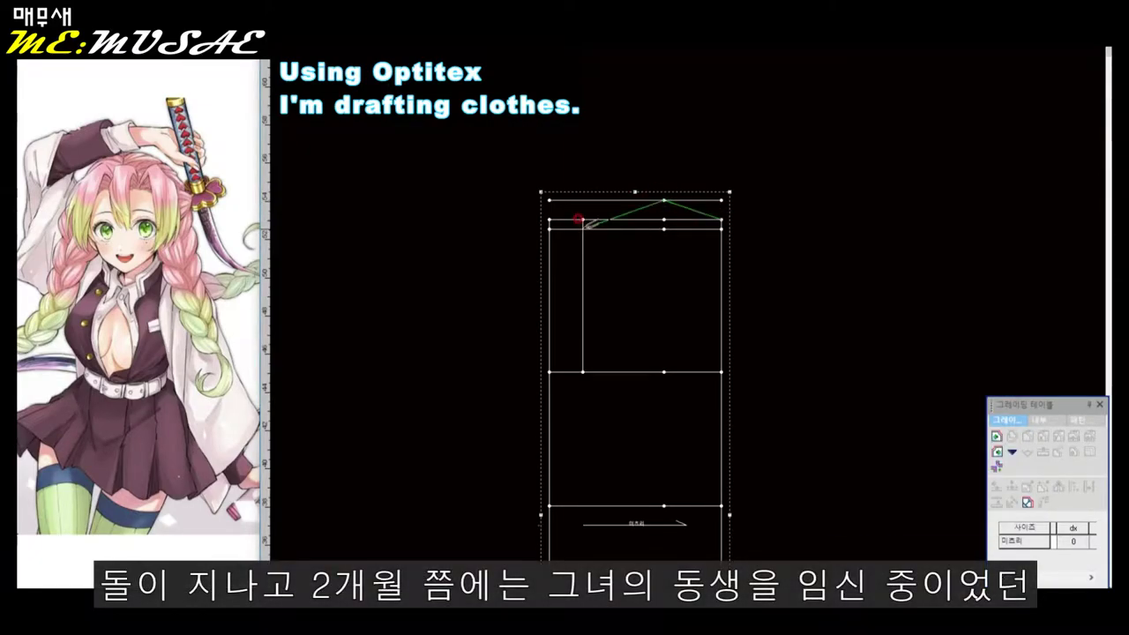
# Finish the slanted neck line and show the internal line properties.
pyautogui.click(577, 219)
pyautogui.press('Return')
pyautogui.rightClick(597, 168)
pyautogui.click(618, 205)
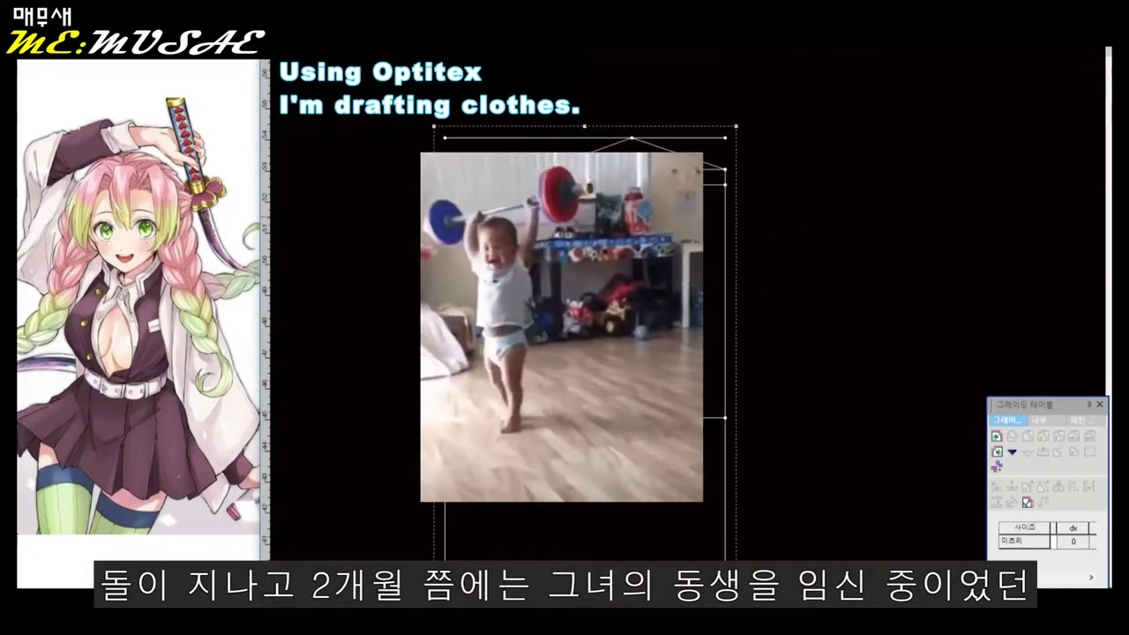
pyautogui.click(1041, 422)
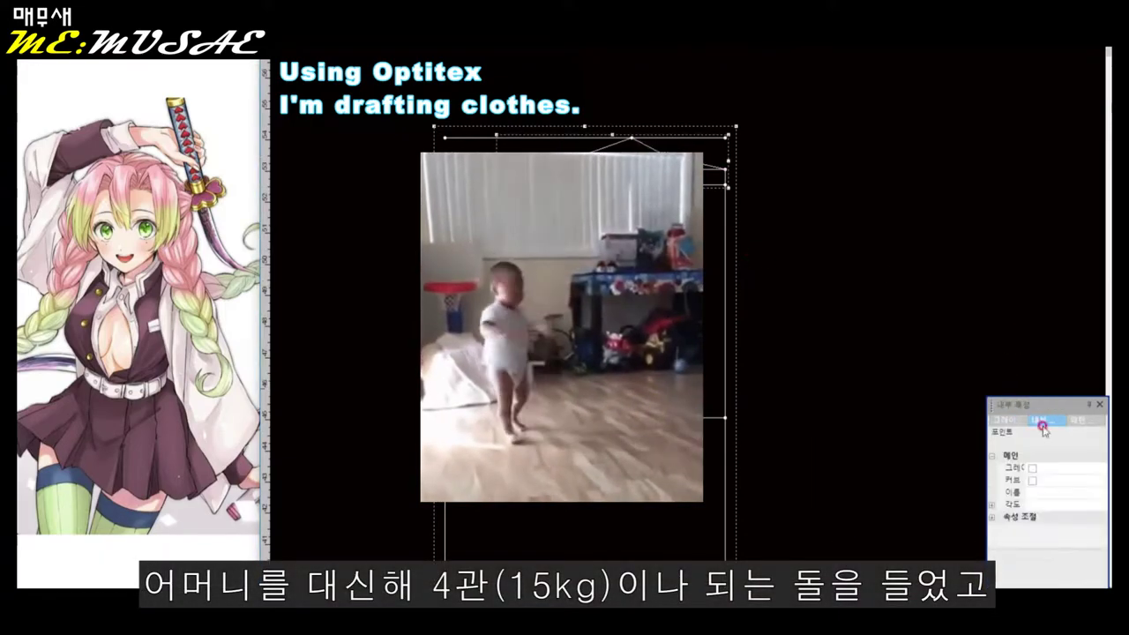
pyautogui.click(774, 182)
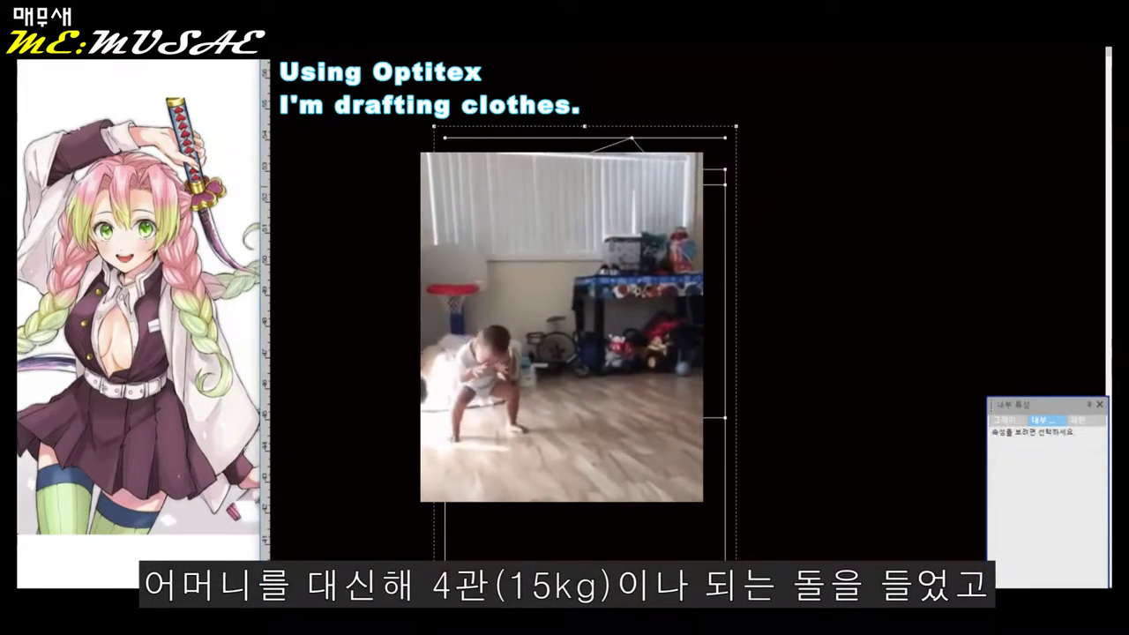
# Offset the left vertical line and draw the diagonal armhole line as a curve.
pyautogui.click(499, 286)
pyautogui.press('Return')
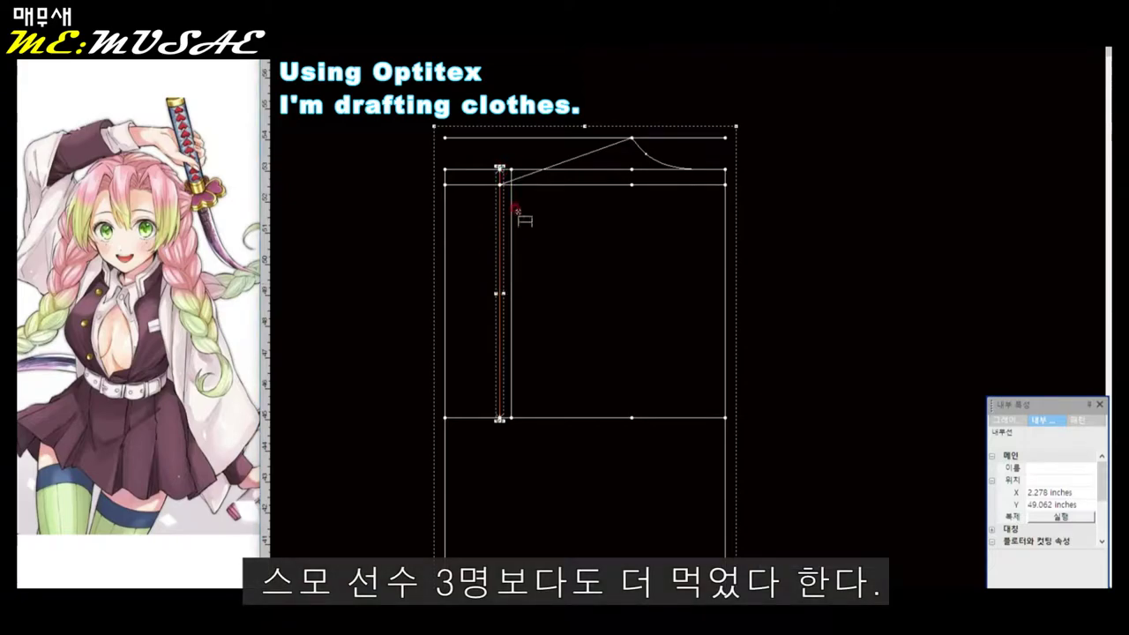
pyautogui.click(510, 317)
pyautogui.click(444, 417)
pyautogui.rightClick(560, 256)
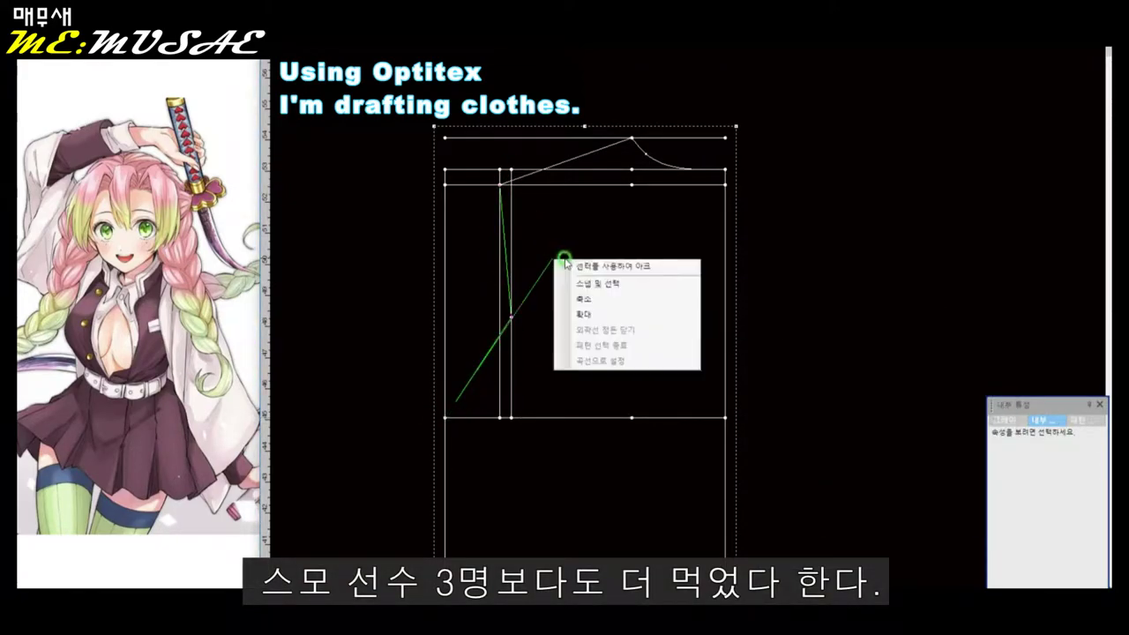
pyautogui.click(568, 261)
pyautogui.click(494, 371)
pyautogui.press('Return')
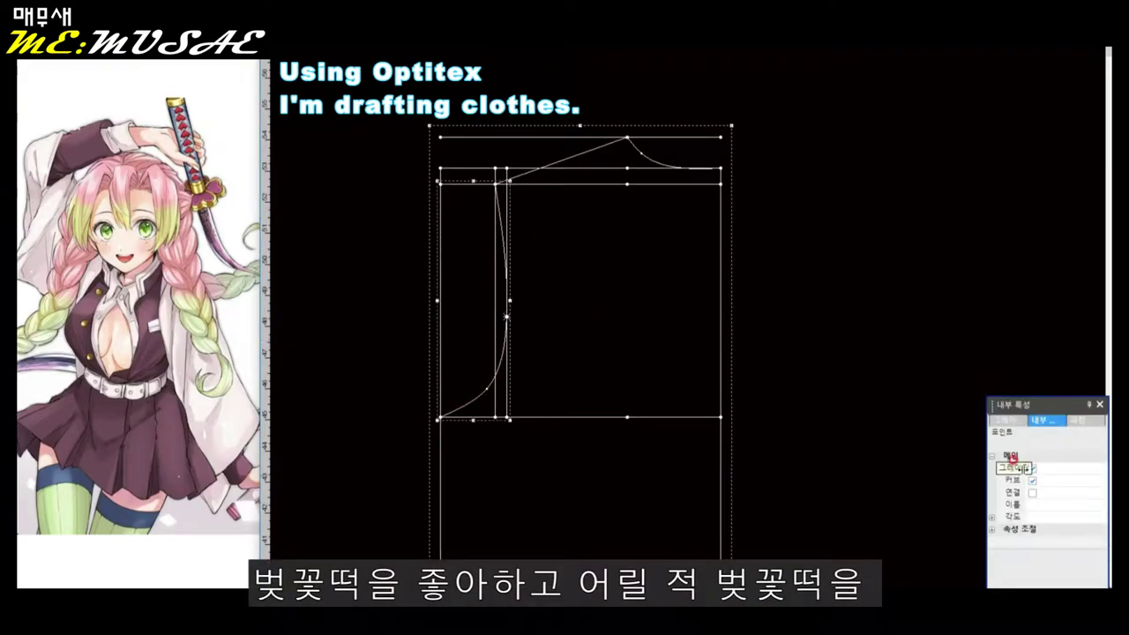
pyautogui.moveTo(1050, 406); pyautogui.dragTo(1017, 398)
pyautogui.click(565, 338)
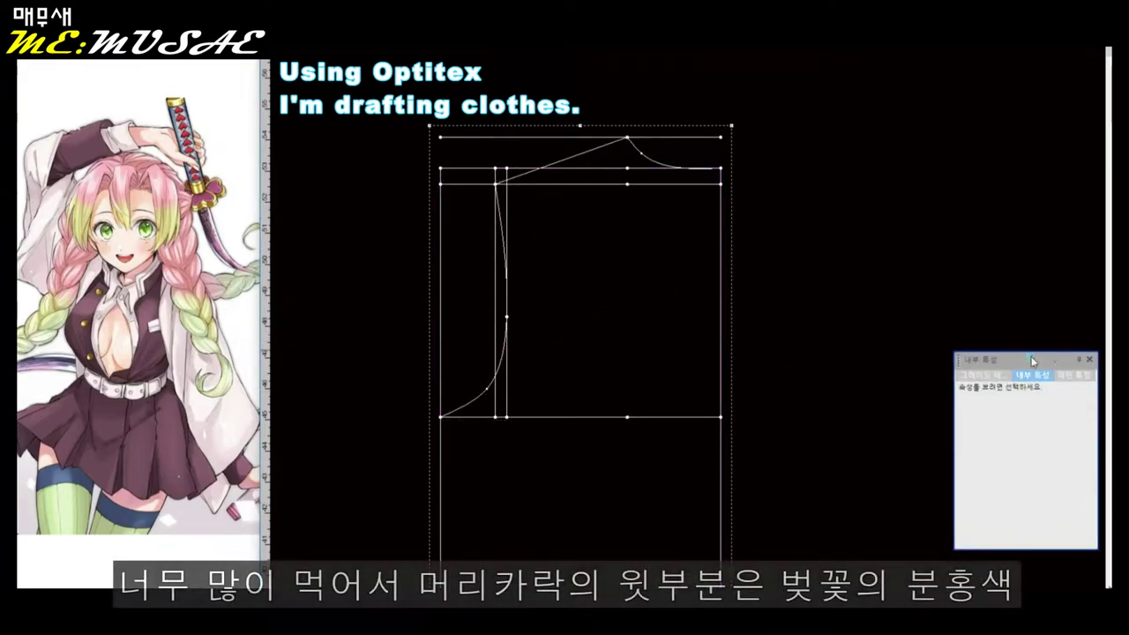
# Draw the slanted side seam, move the lower line's end onto it, and duplicate the bodice.
pyautogui.scroll(-2, 685, 315)
pyautogui.scroll(-1, 606, 460)
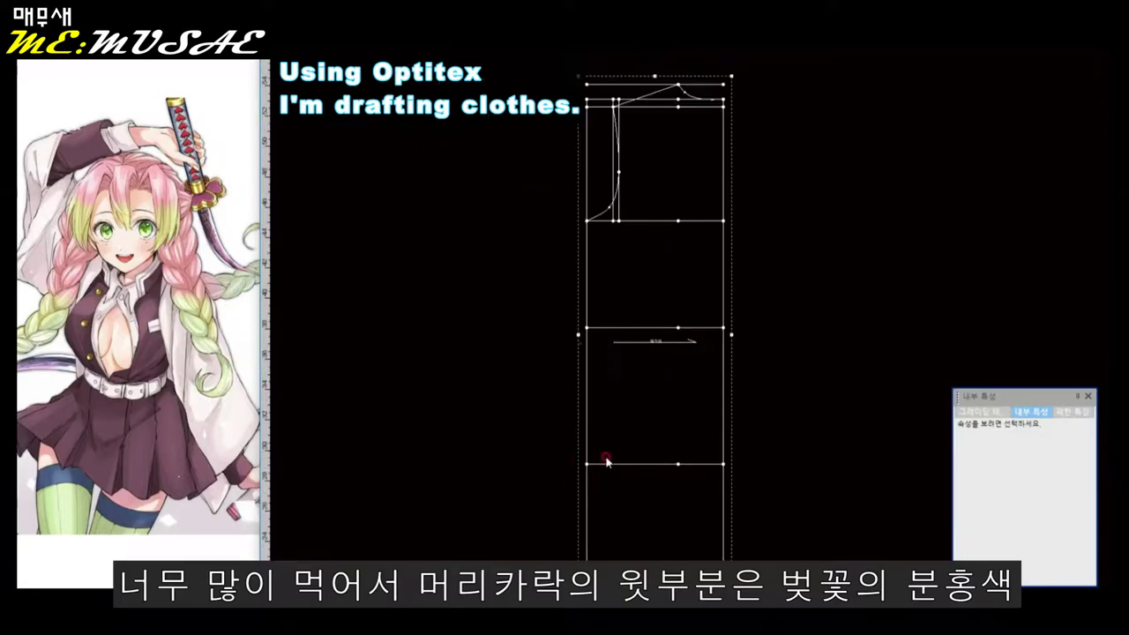
pyautogui.click(587, 328)
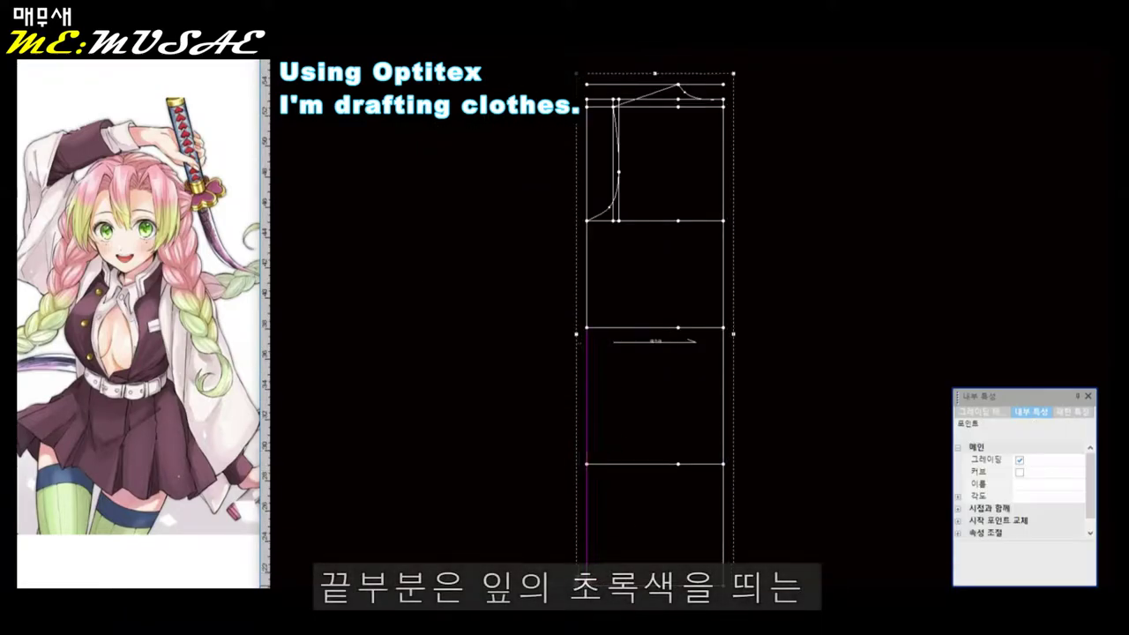
pyautogui.press('Return')
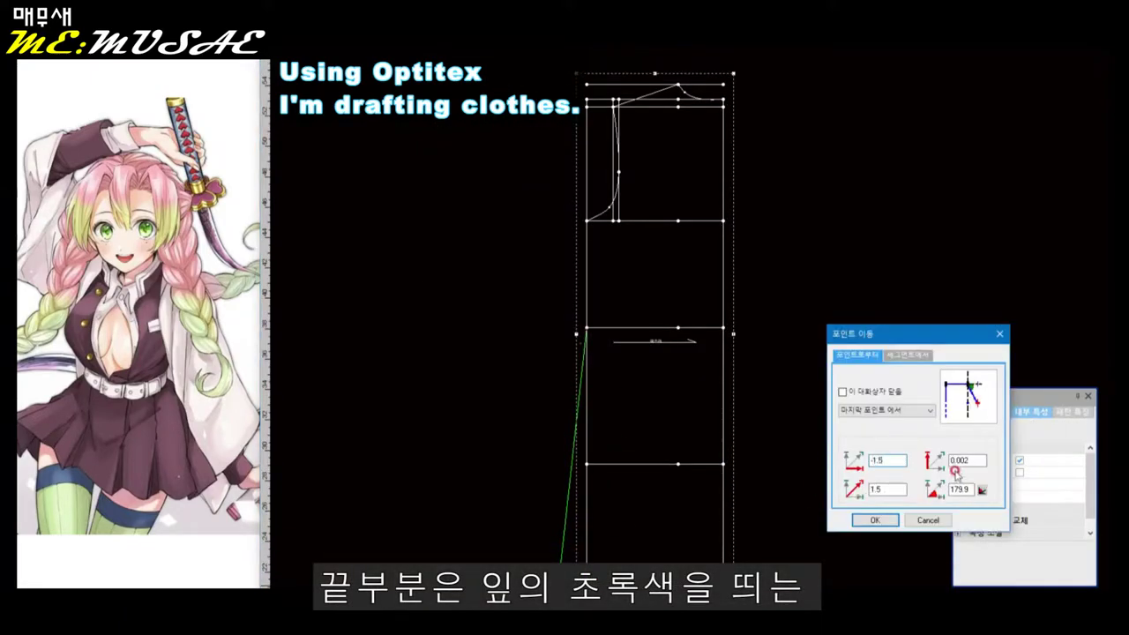
pyautogui.press('Return')
pyautogui.click(585, 463)
pyautogui.press('Return')
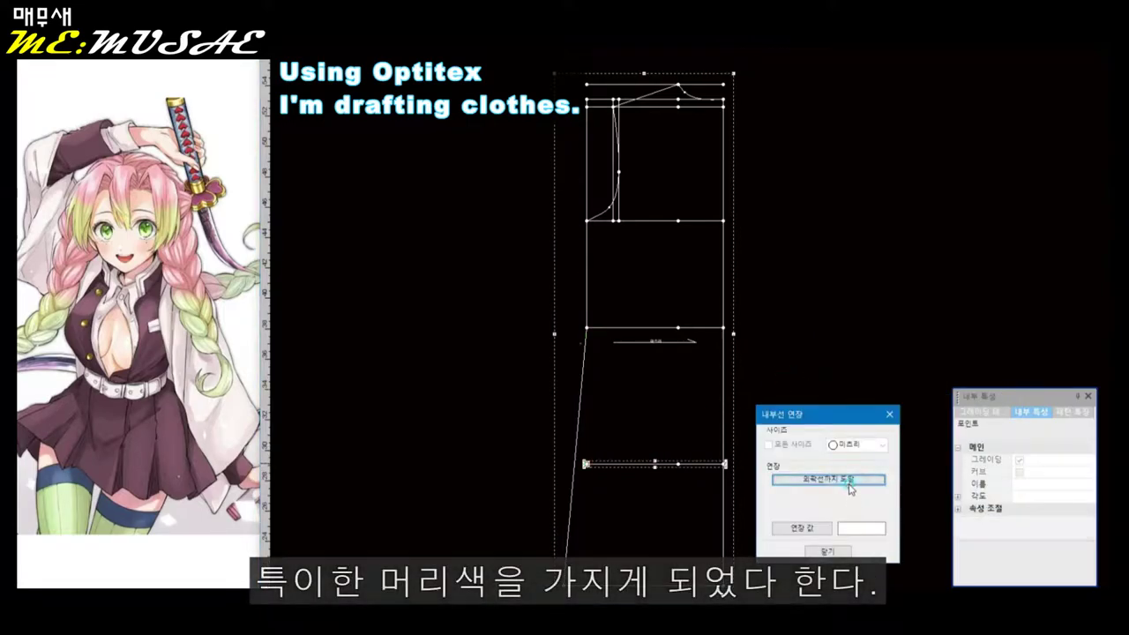
pyautogui.press('Return')
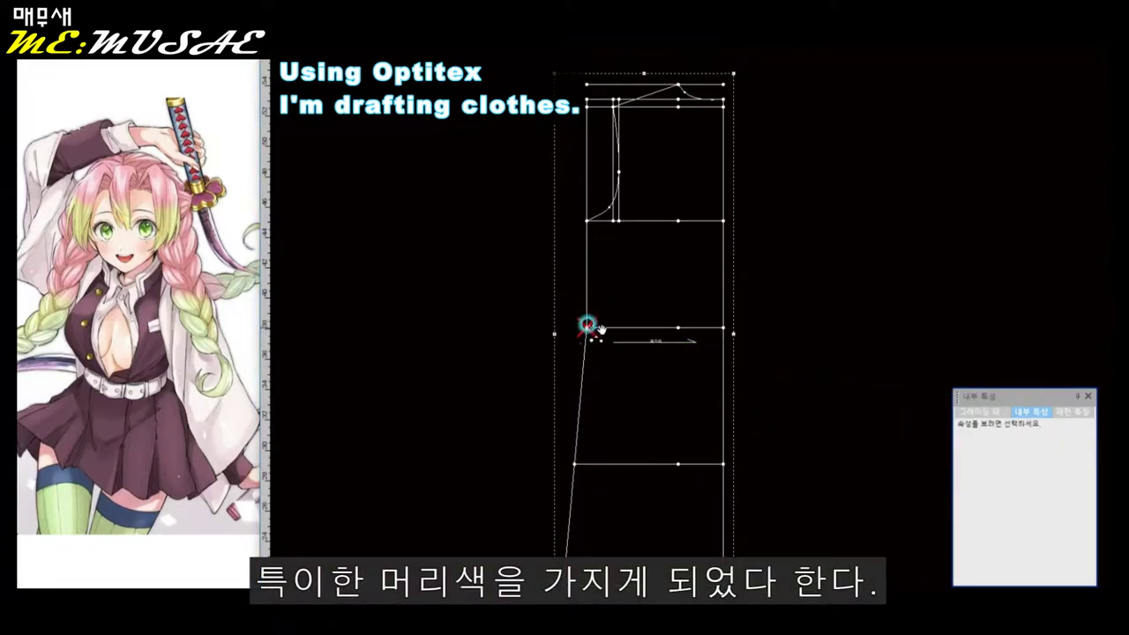
pyautogui.press('Return')
pyautogui.press('Return')
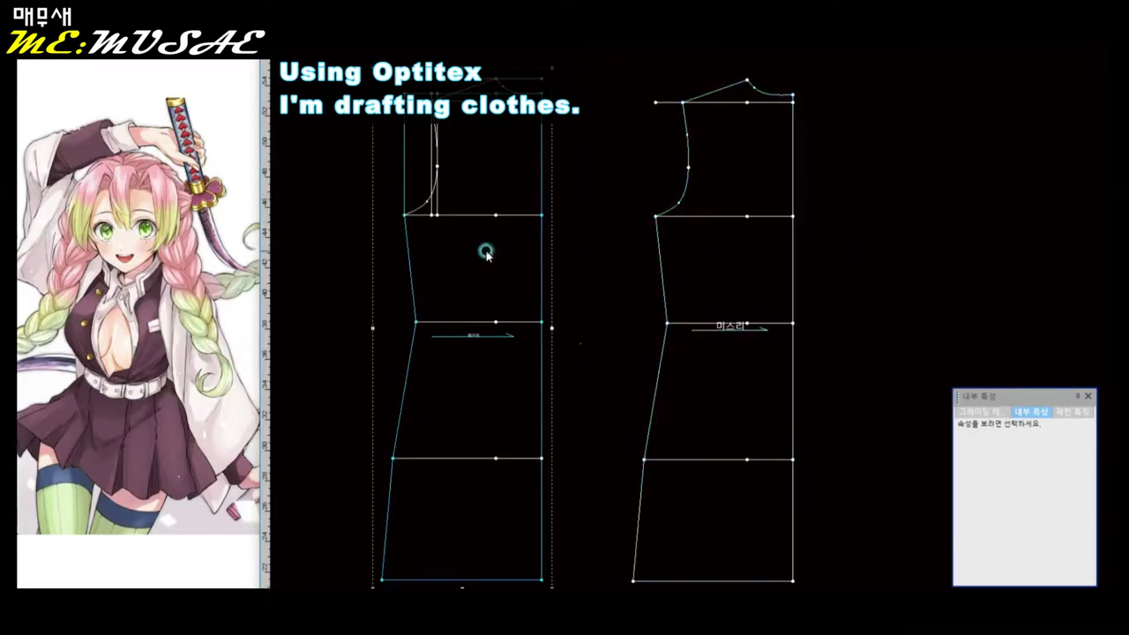
# Reposition the second bodice piece's neck and shoulder points toward the right edge.
pyautogui.press('Delete')
pyautogui.click(689, 318)
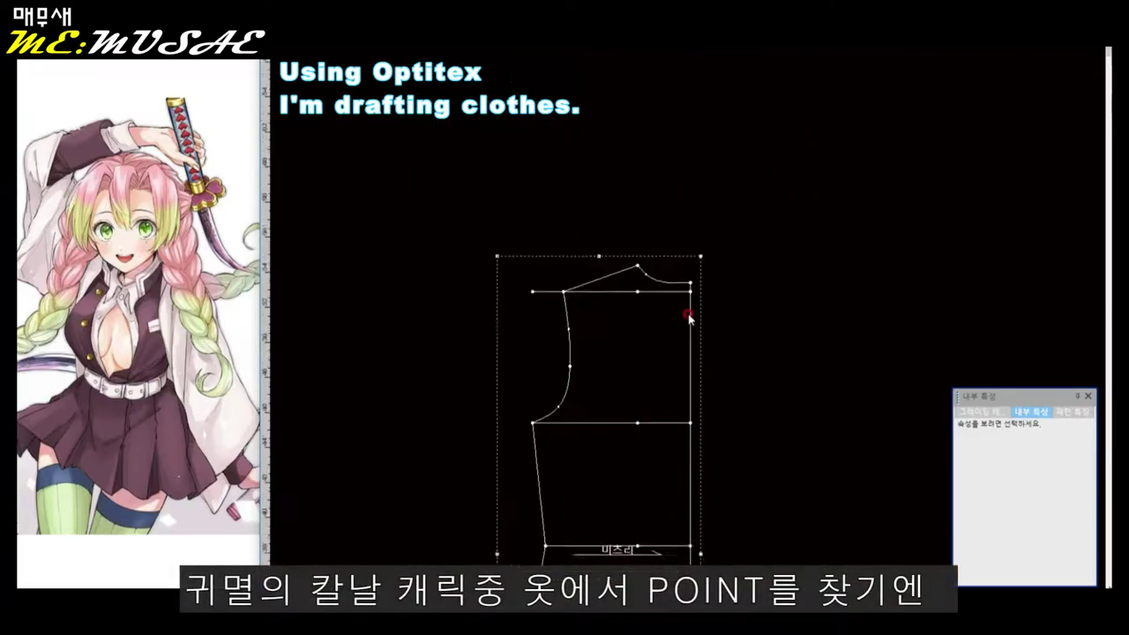
pyautogui.scroll(2, 690, 317)
pyautogui.rightClick(729, 252)
pyautogui.press('Return')
pyautogui.rightClick(738, 214)
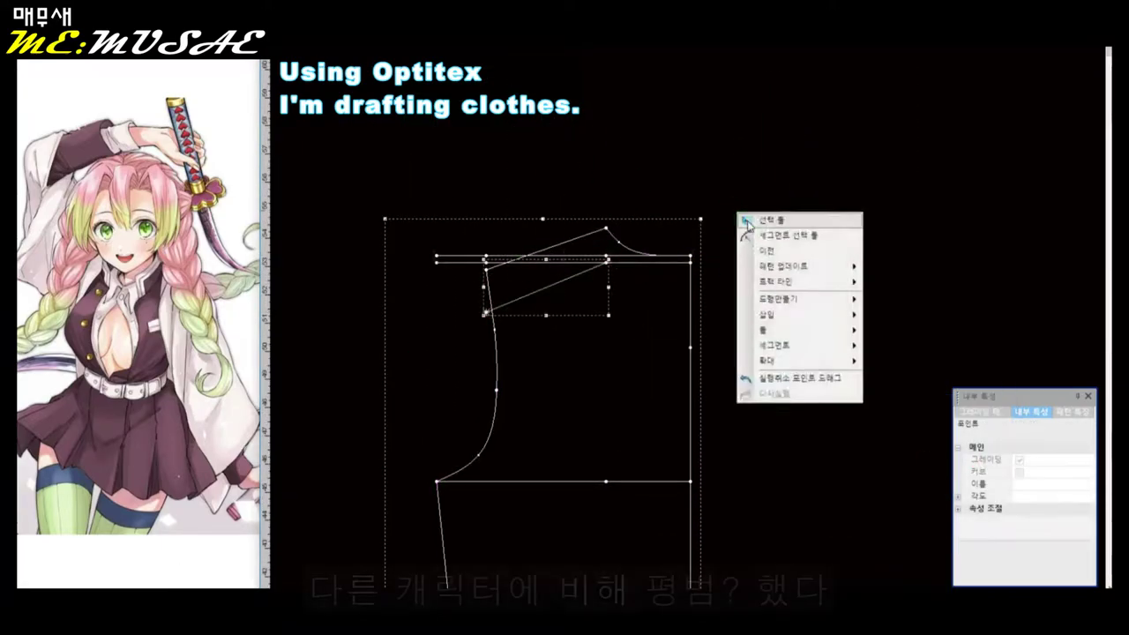
pyautogui.click(746, 221)
pyautogui.moveTo(606, 262); pyautogui.dragTo(690, 347)
pyautogui.press('Return')
# Redraw the second piece's armhole curve.
pyautogui.rightClick(481, 326)
pyautogui.click(504, 364)
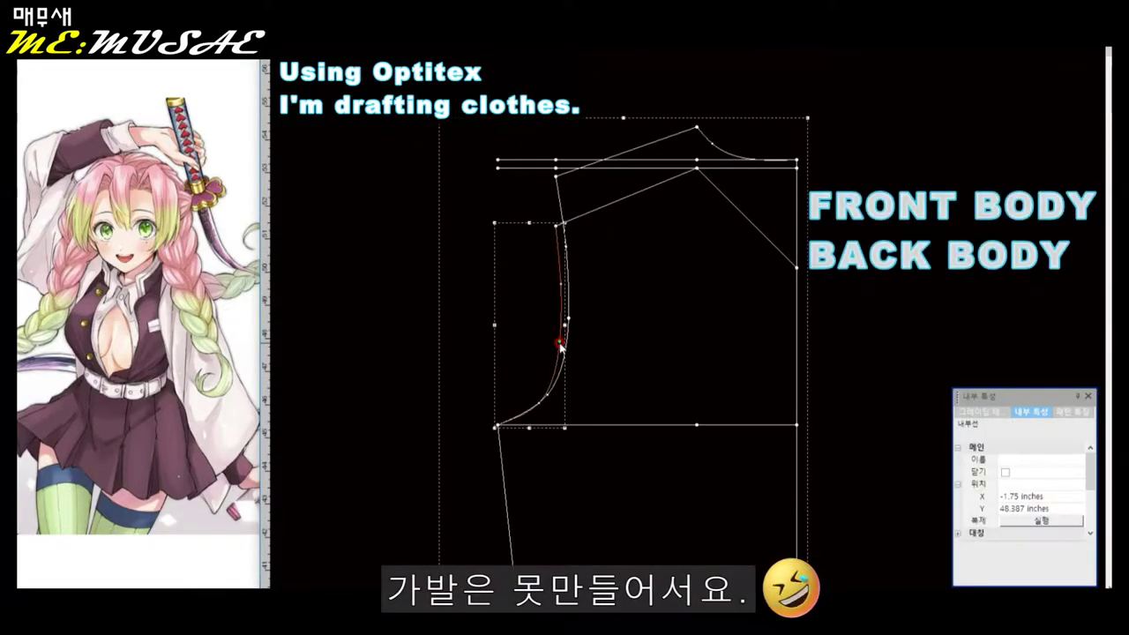
pyautogui.click(573, 326)
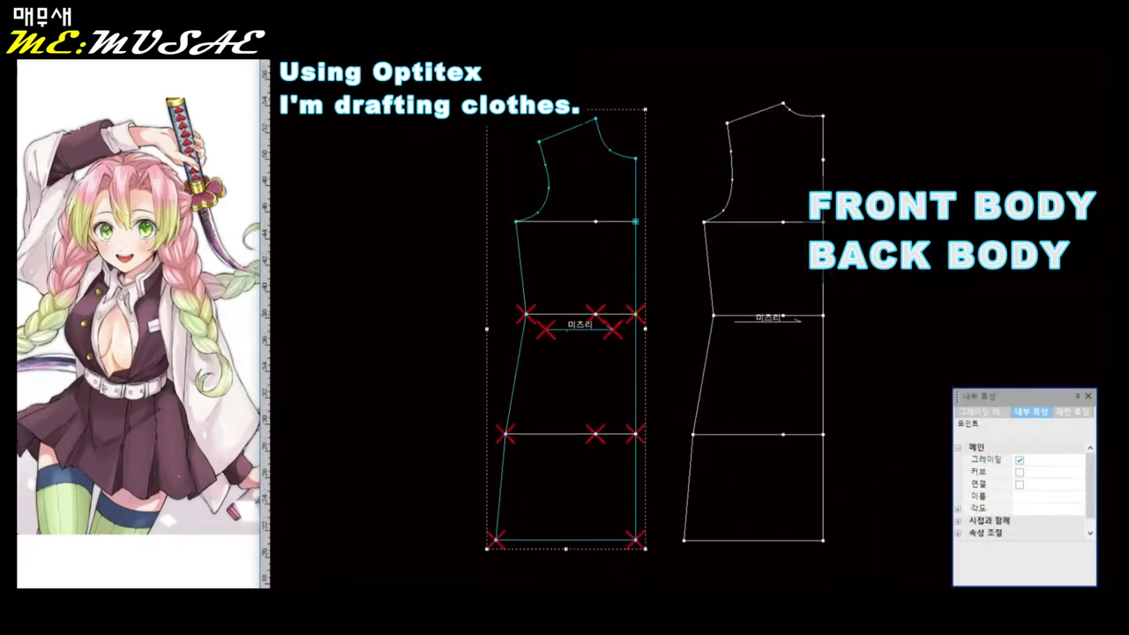
# Shift the selected points down 2.842 and draw a vertical dart line from the neck point.
pyautogui.moveTo(635, 328); pyautogui.dragTo(635, 351)
pyautogui.press('Return')
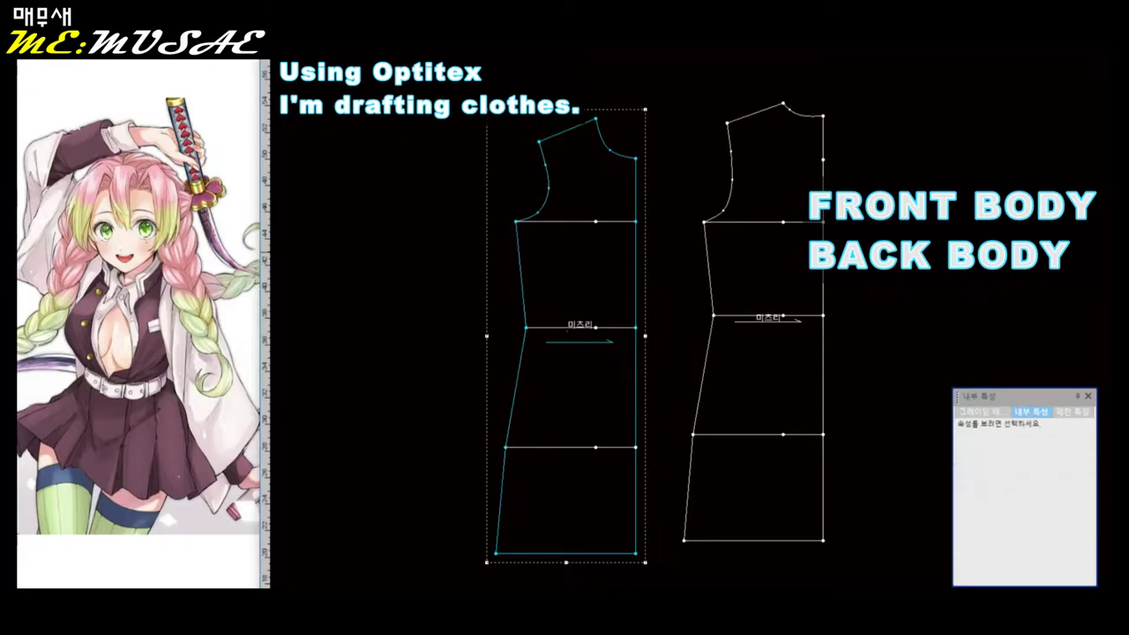
pyautogui.moveTo(596, 120); pyautogui.dragTo(597, 258)
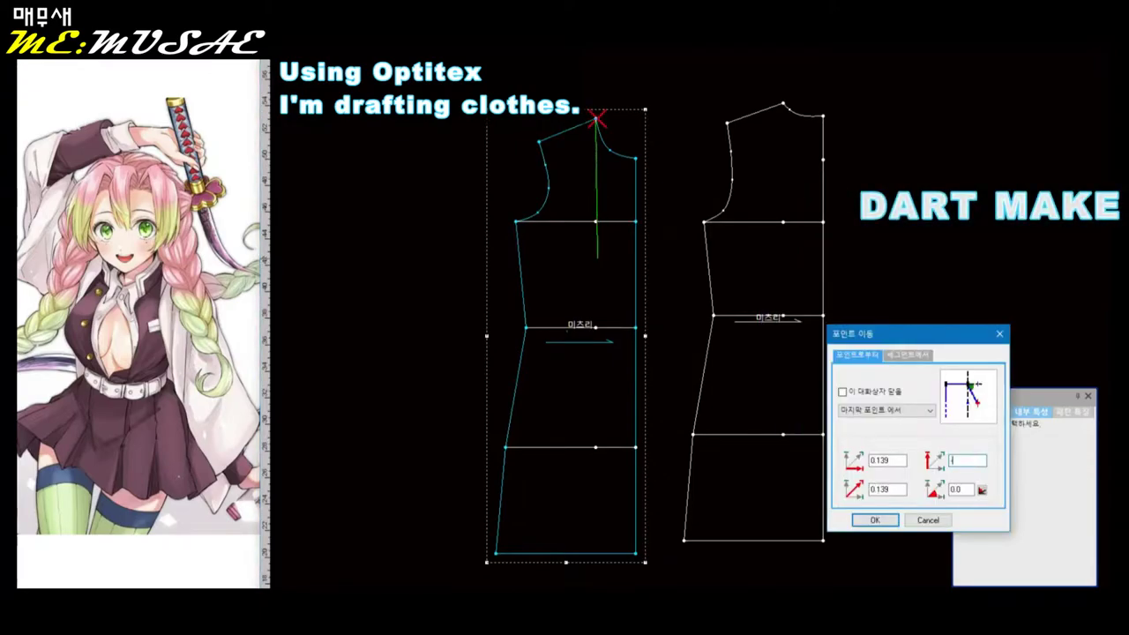
pyautogui.press('Return')
pyautogui.rightClick(588, 238)
pyautogui.press('Escape')
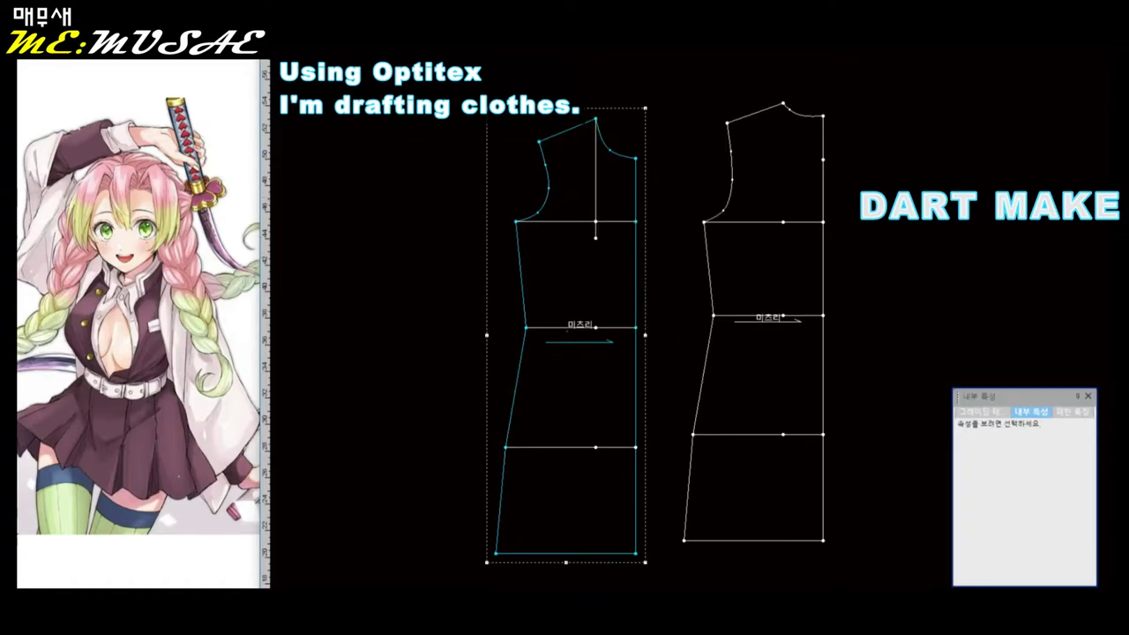
# Draw a horizontal line toward the armhole and place a dart point on the side outline.
pyautogui.moveTo(595, 238); pyautogui.dragTo(529, 240)
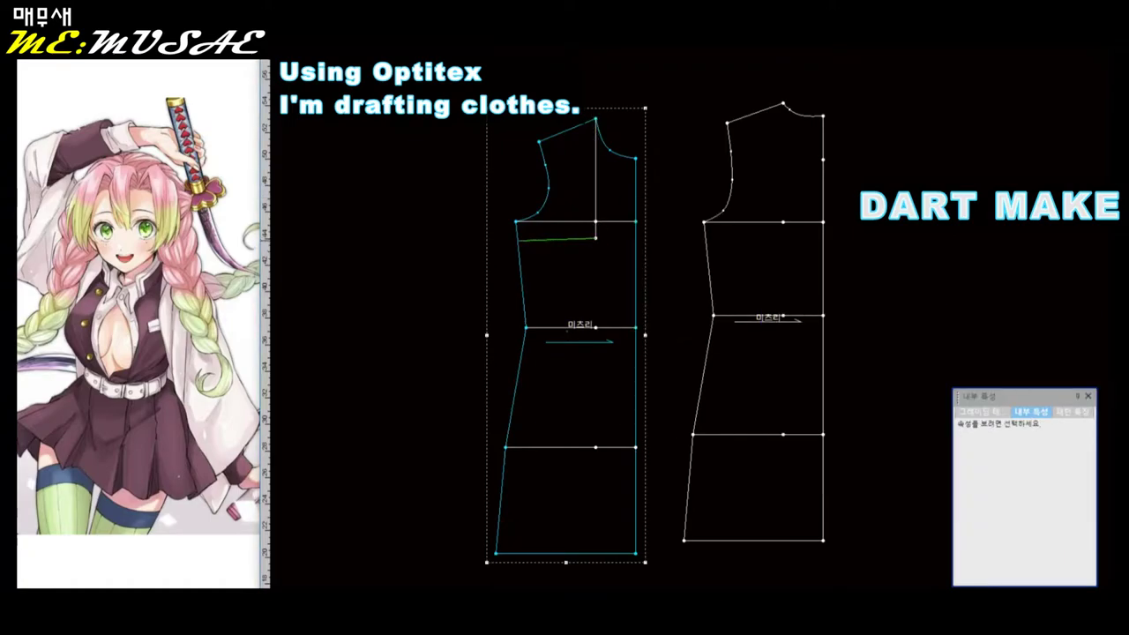
pyautogui.press('Return')
pyautogui.rightClick(528, 240)
pyautogui.press('Escape')
pyautogui.click(1085, 68)
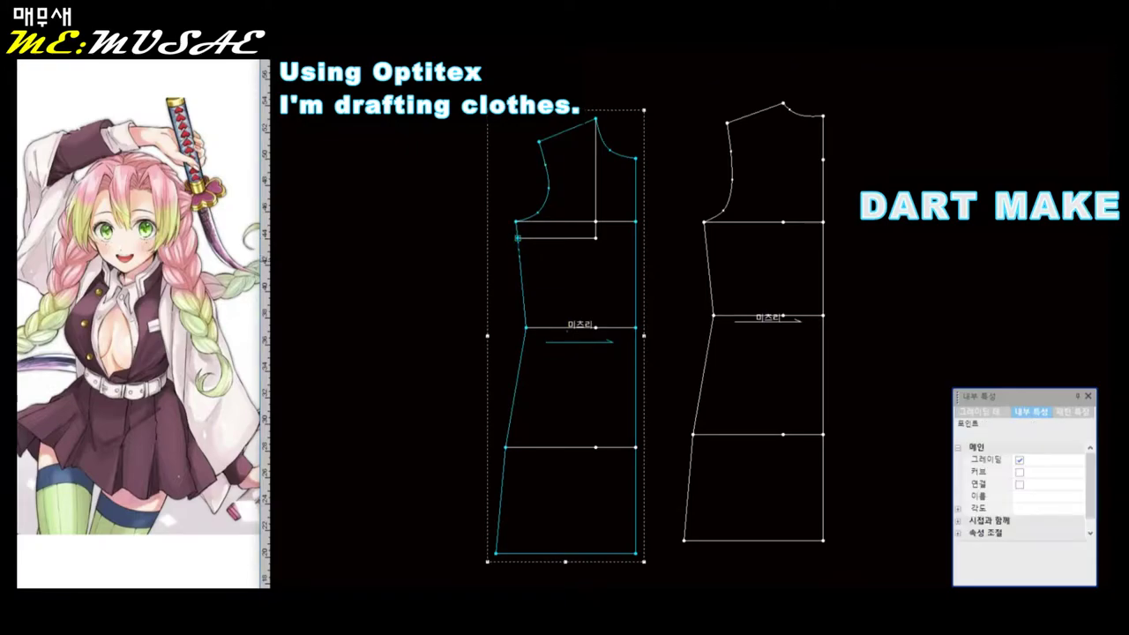
pyautogui.click(518, 257)
pyautogui.press('Return')
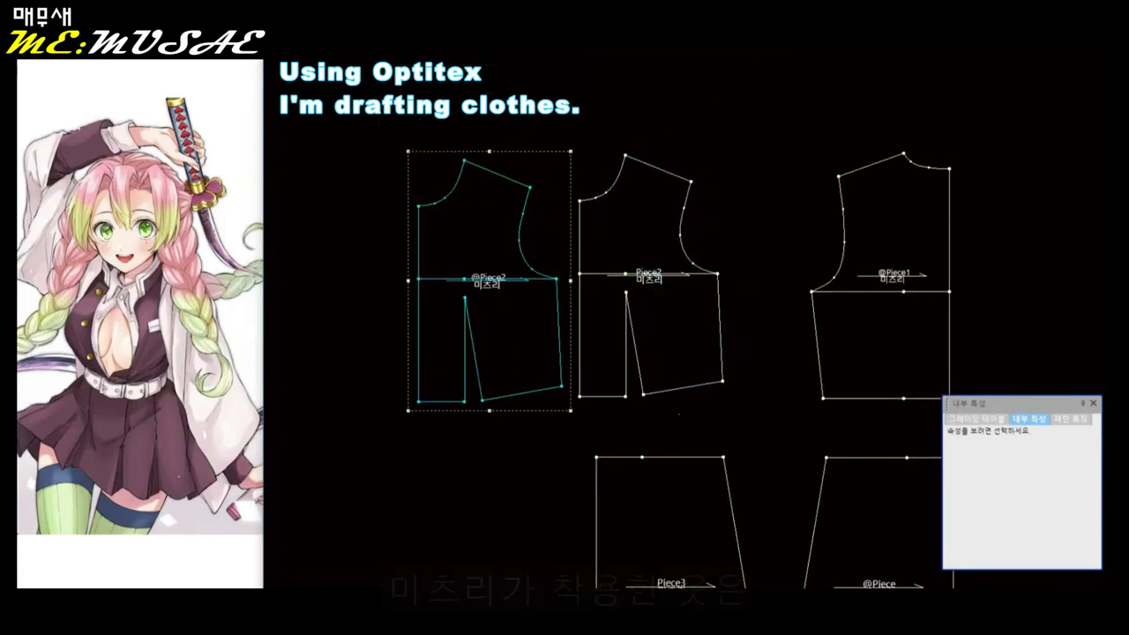
# Offset a line 1.25 from the middle front bodice's centre front edge.
pyautogui.click(882, 335)
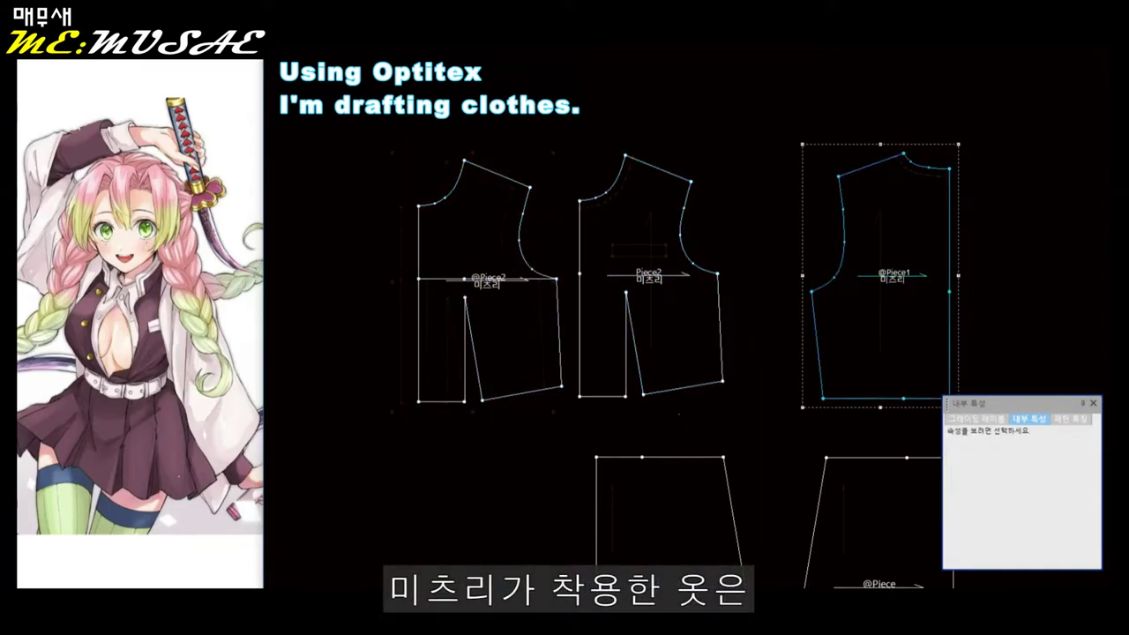
pyautogui.click(586, 397)
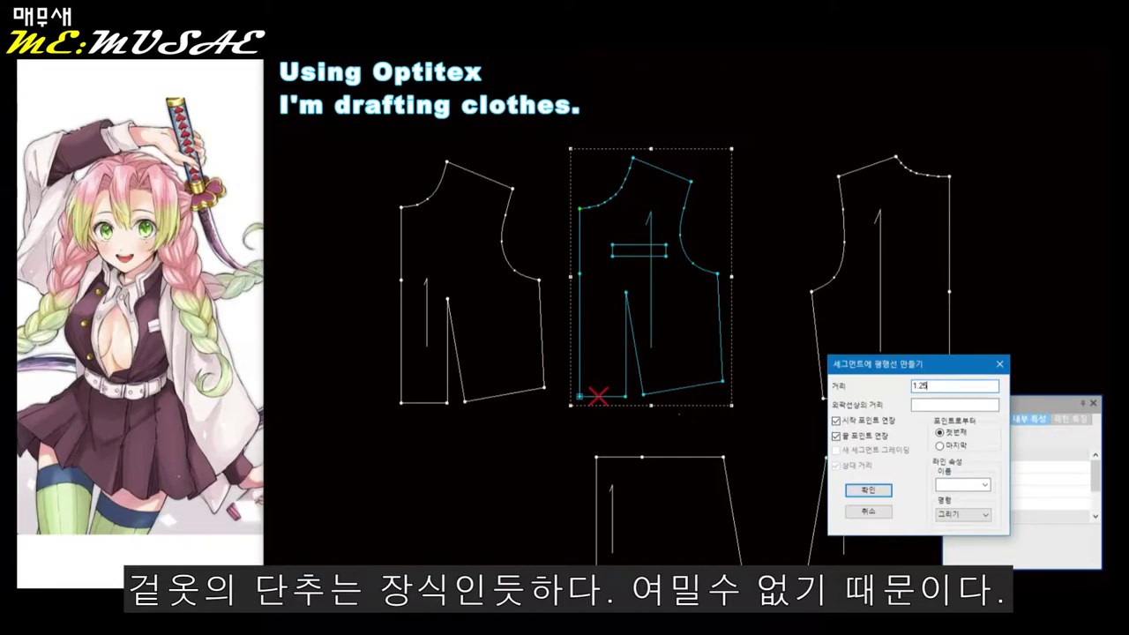
pyautogui.press('Return')
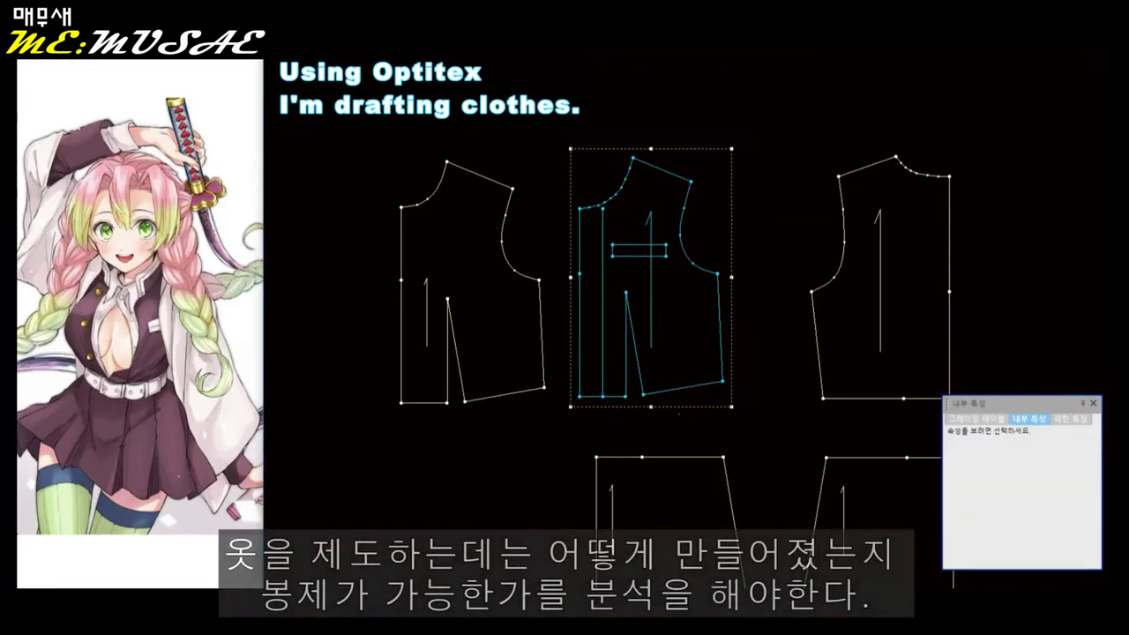
pyautogui.press('Return')
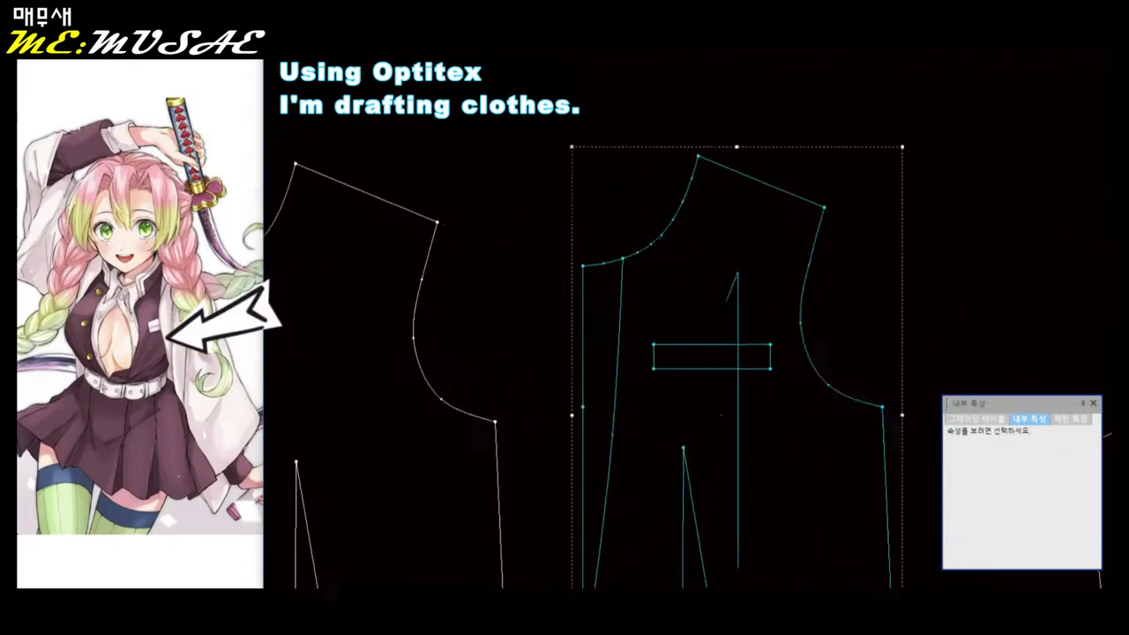
# Make the front seam point a curve and move the neckline point to round the corner.
pyautogui.scroll(5, 594, 186)
pyautogui.click(583, 486)
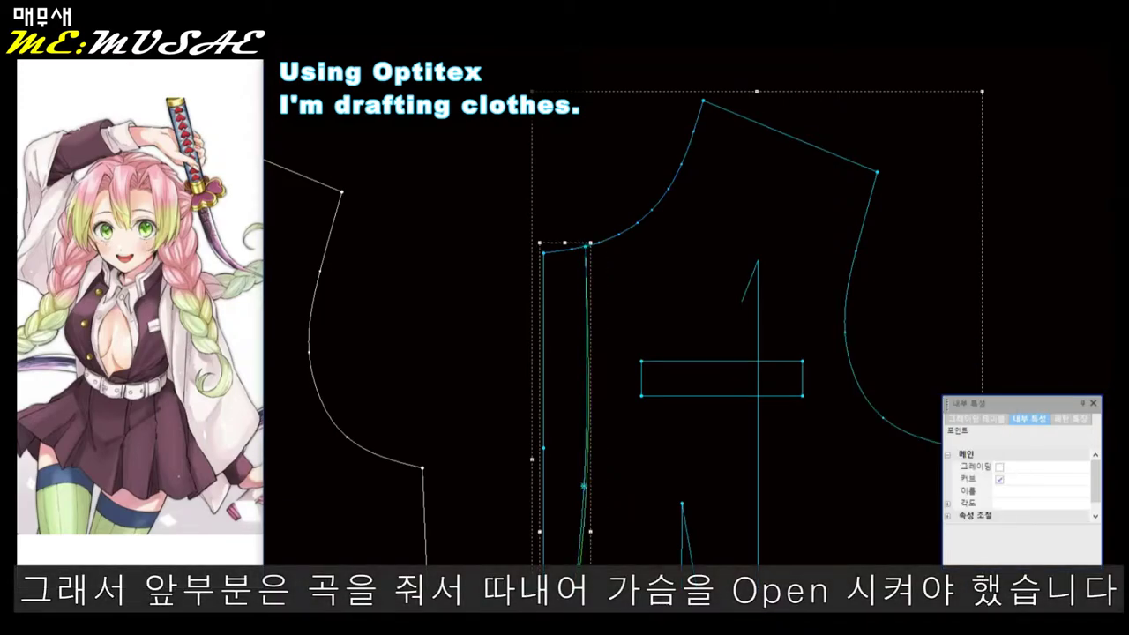
pyautogui.scroll(-3, 582, 264)
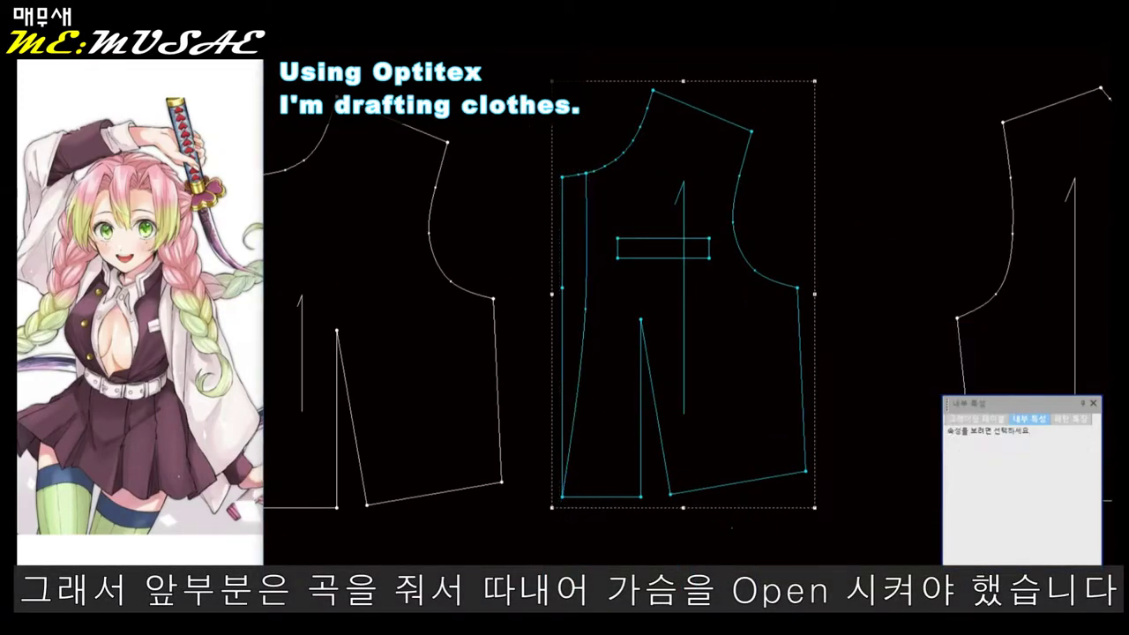
pyautogui.scroll(-2, 421, 484)
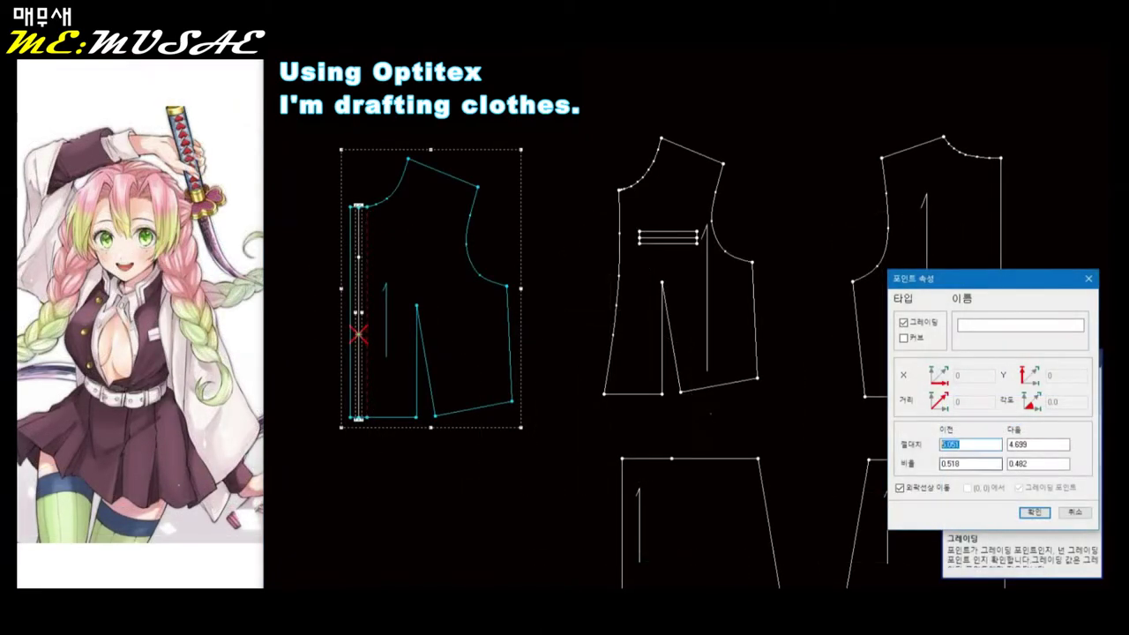
pyautogui.press('Return')
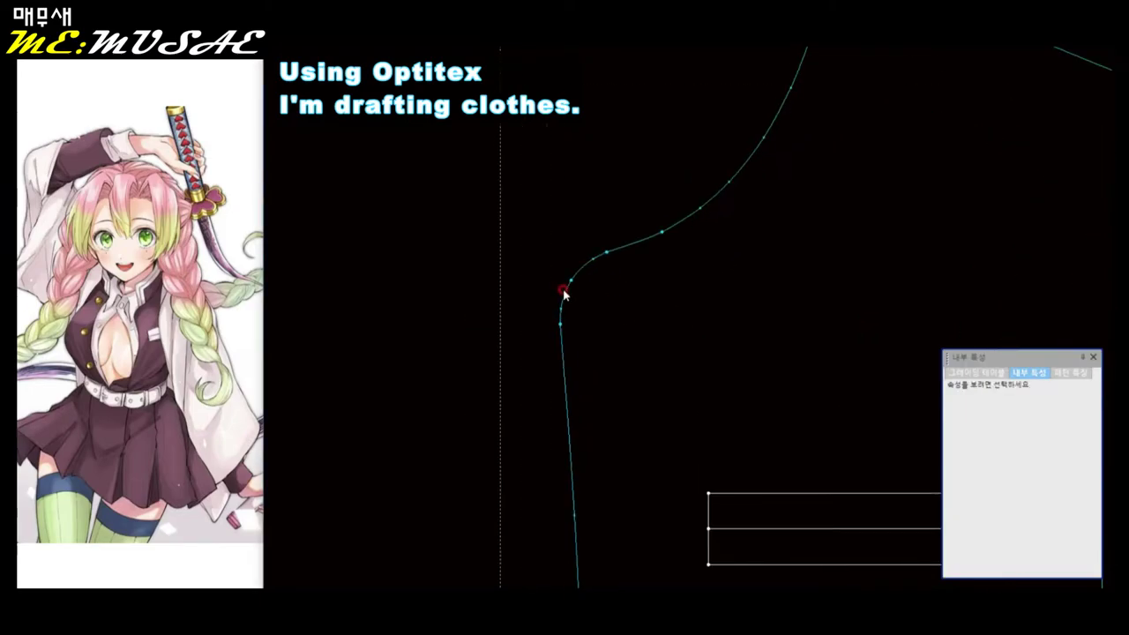
pyautogui.press('Return')
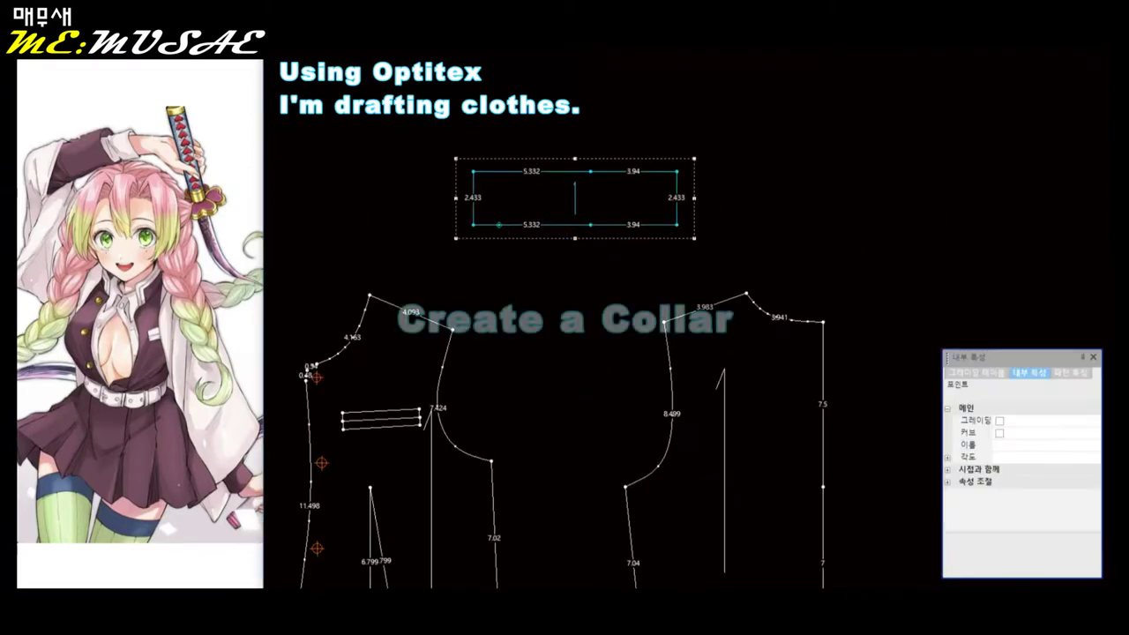
# Trim the collar's upper strip and round its top-left corner by 0.75.
pyautogui.click(499, 224)
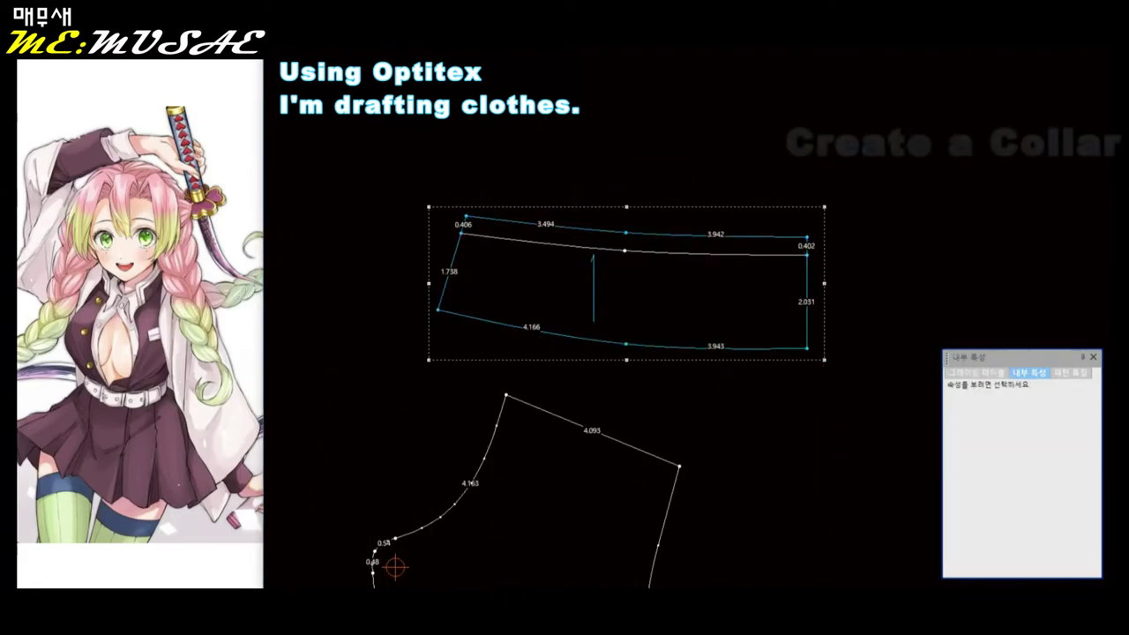
pyautogui.press('Escape')
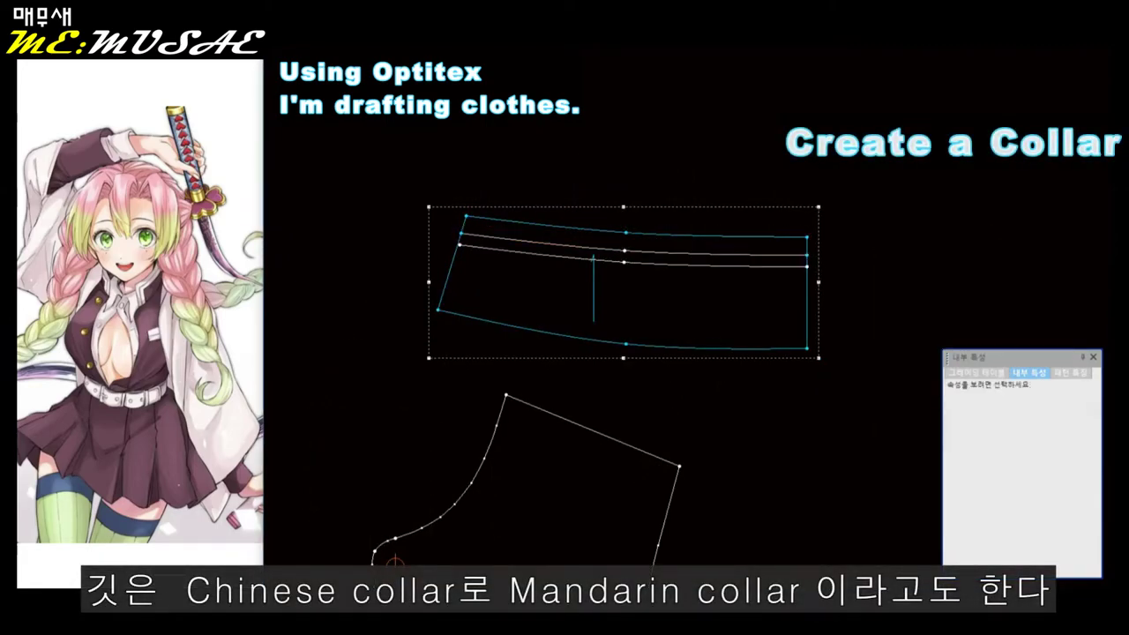
pyautogui.click(458, 243)
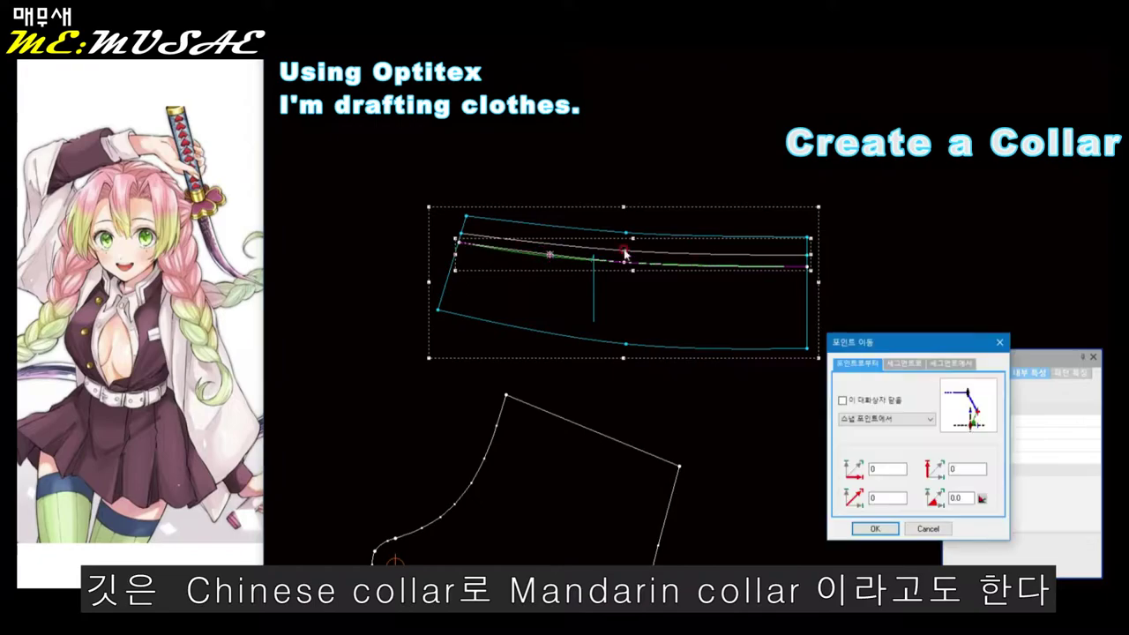
pyautogui.click(710, 265)
pyautogui.click(600, 307)
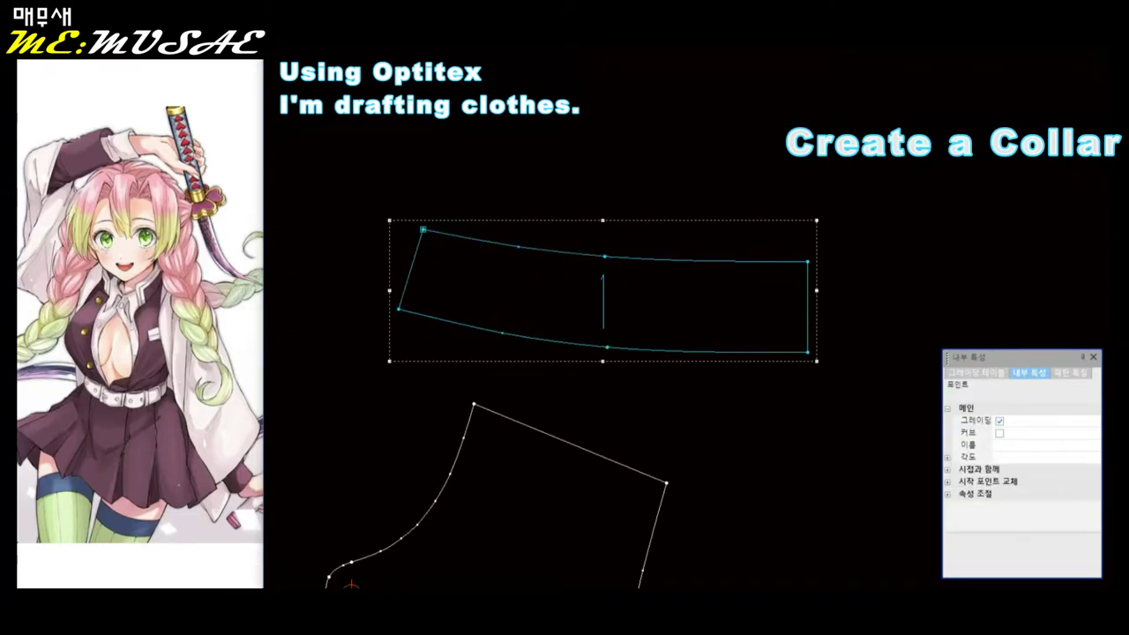
pyautogui.click(423, 230)
pyautogui.press('Return')
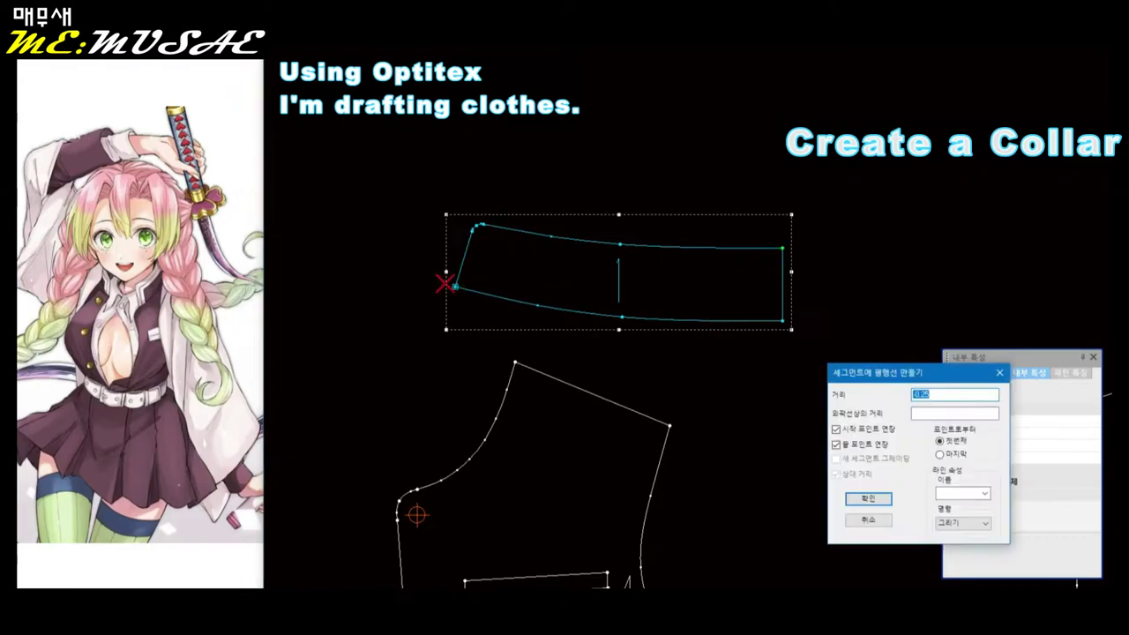
# Add inner parallel lines inside the collar piece.
pyautogui.press('Return')
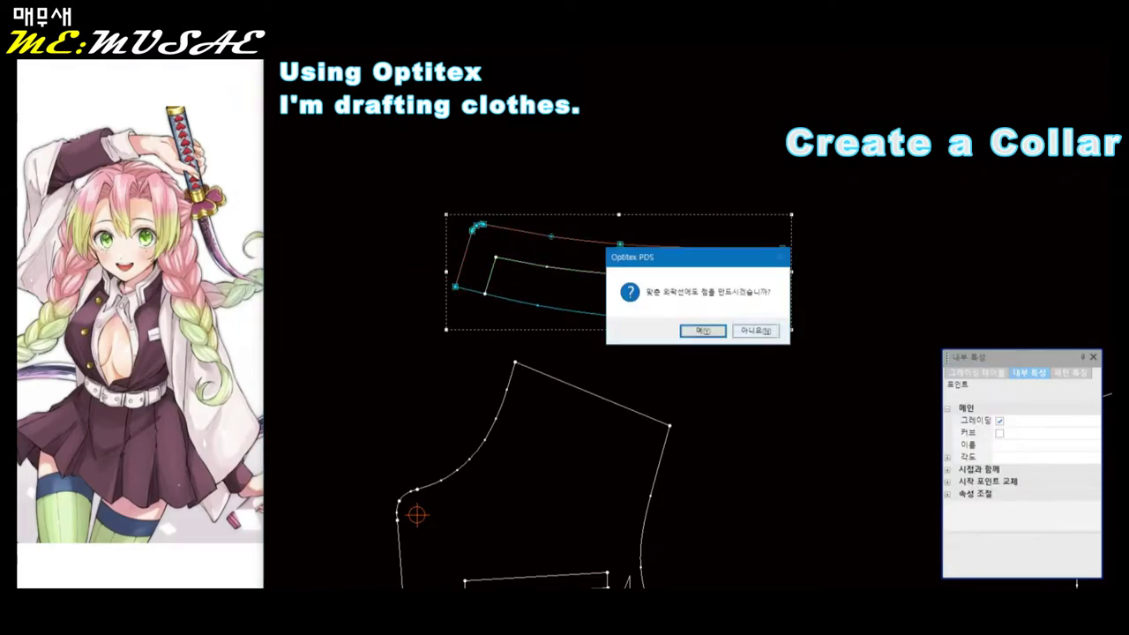
pyautogui.press('Return')
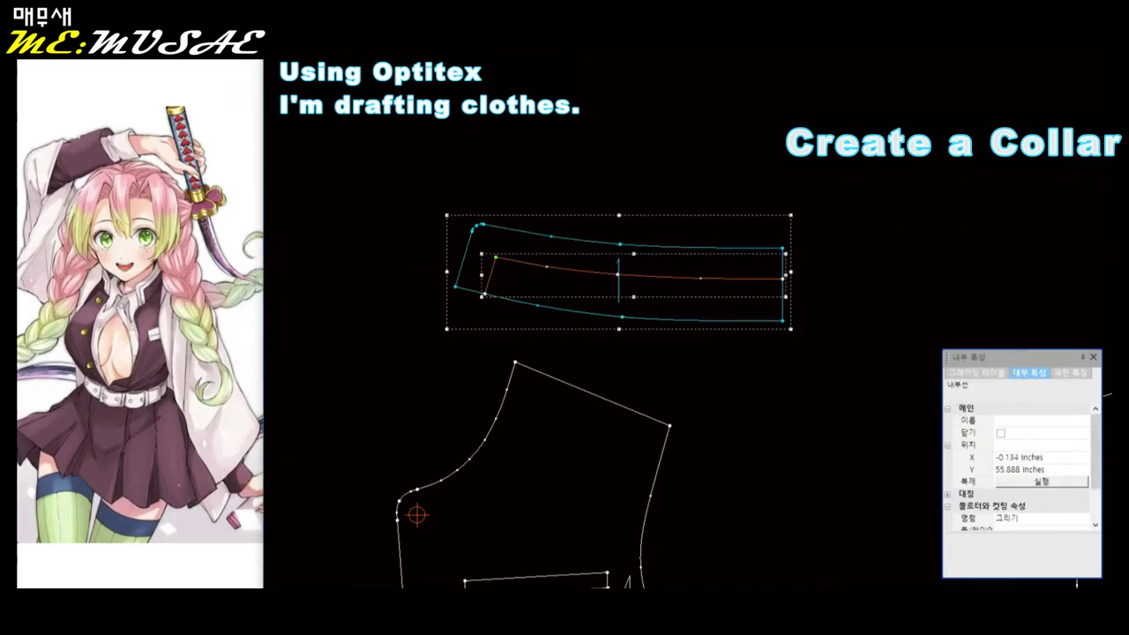
pyautogui.click(495, 257)
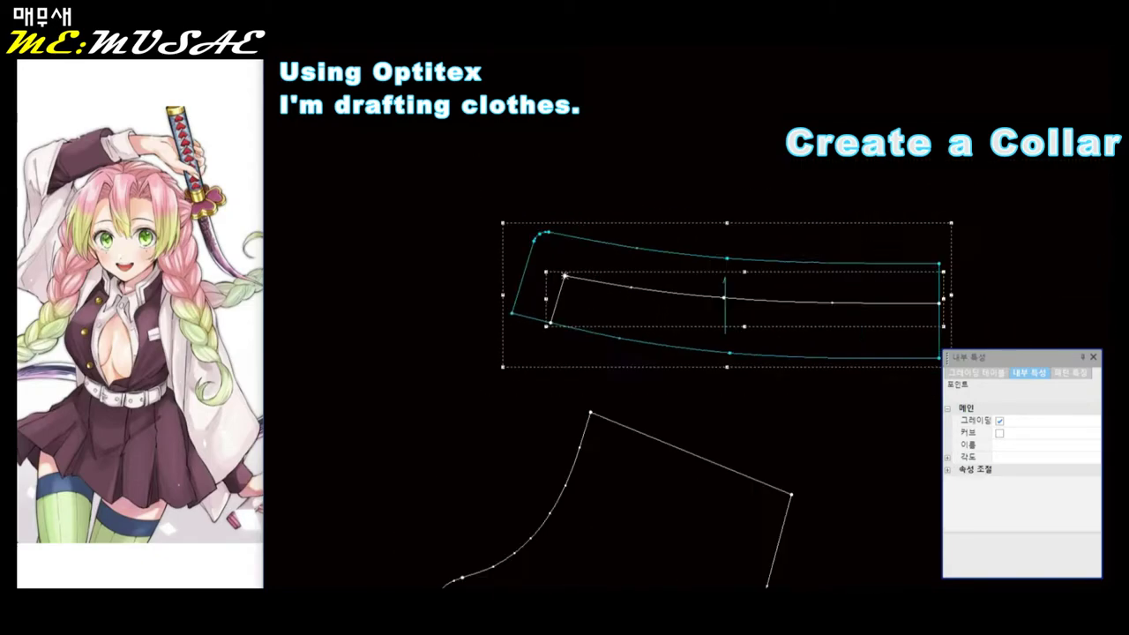
pyautogui.press('Return')
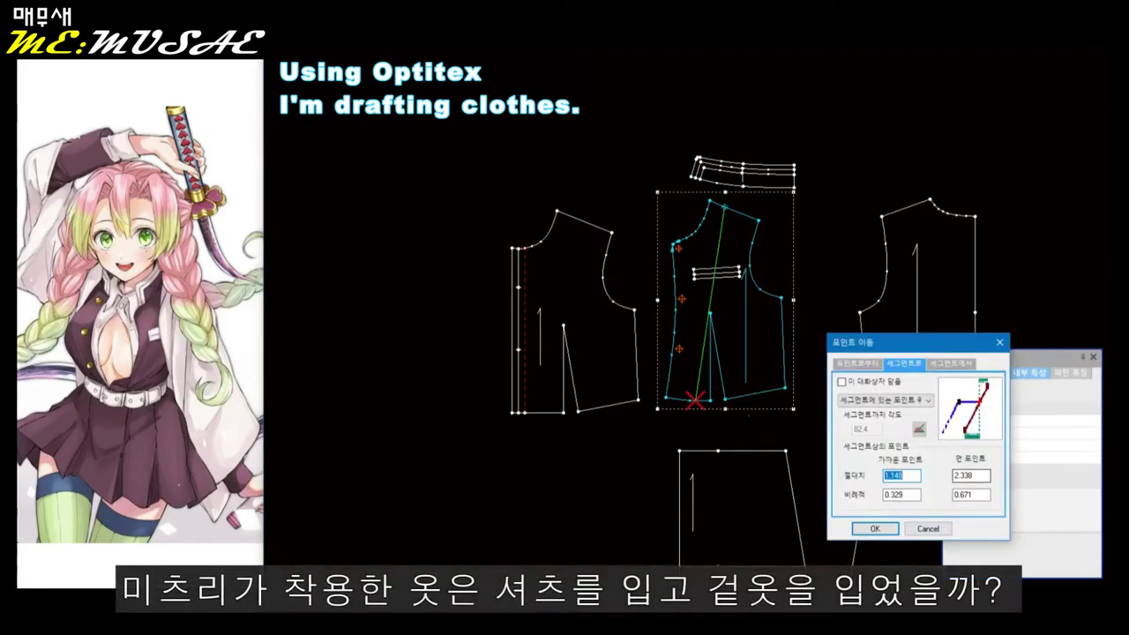
pyautogui.write('2')
# Split the right bodice and the left front piece along their seam lines.
pyautogui.press('Return')
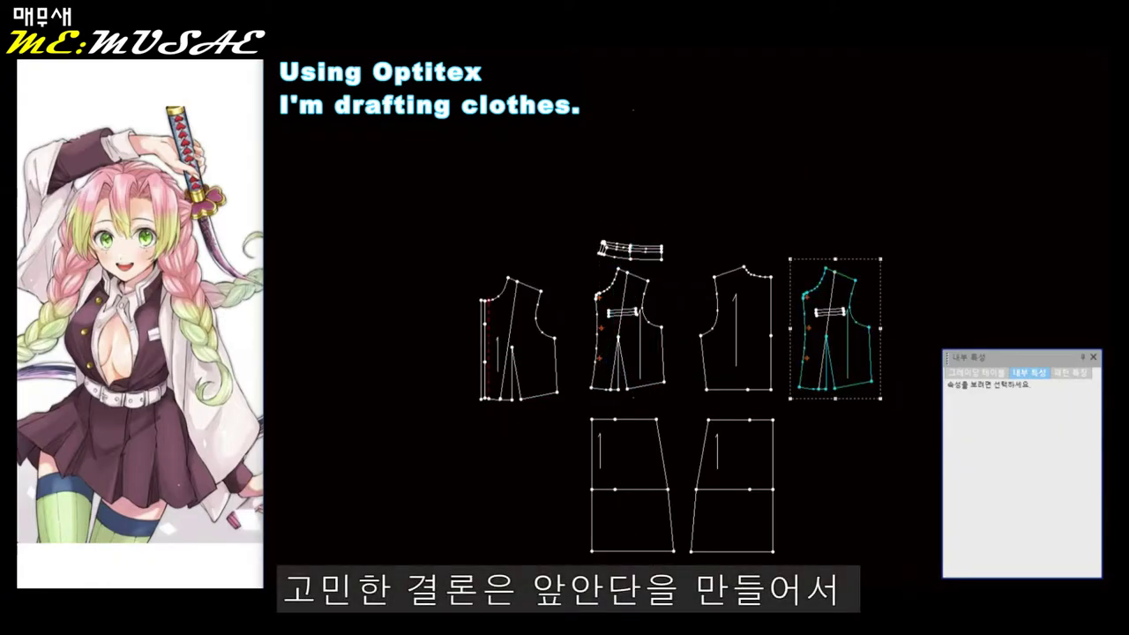
pyautogui.rightClick(855, 246)
pyautogui.click(882, 312)
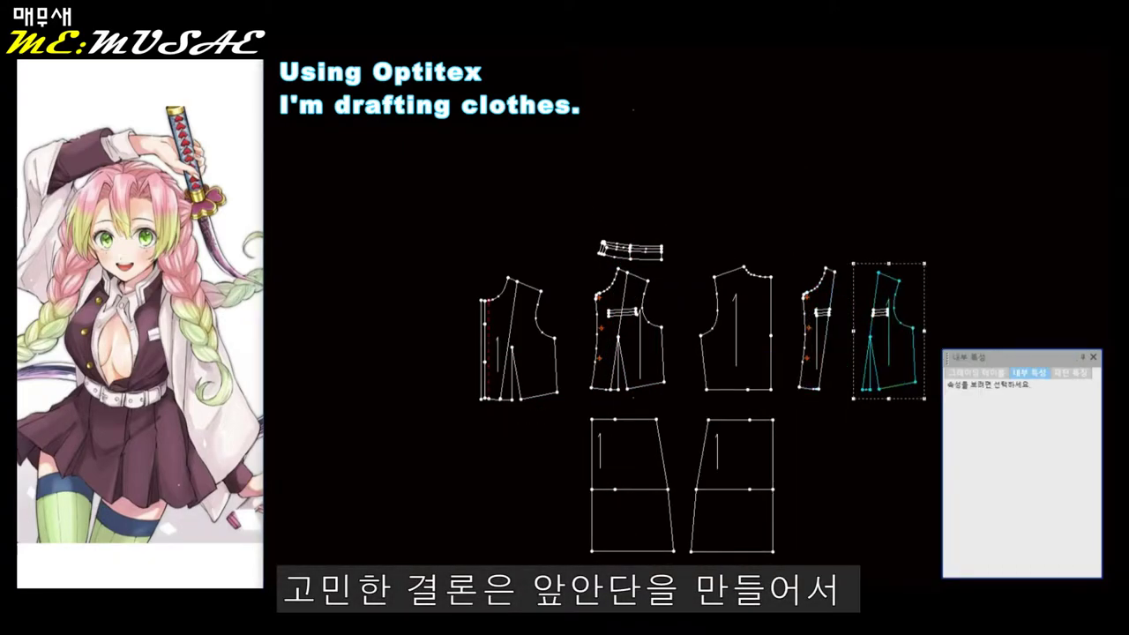
pyautogui.rightClick(812, 247)
pyautogui.click(843, 312)
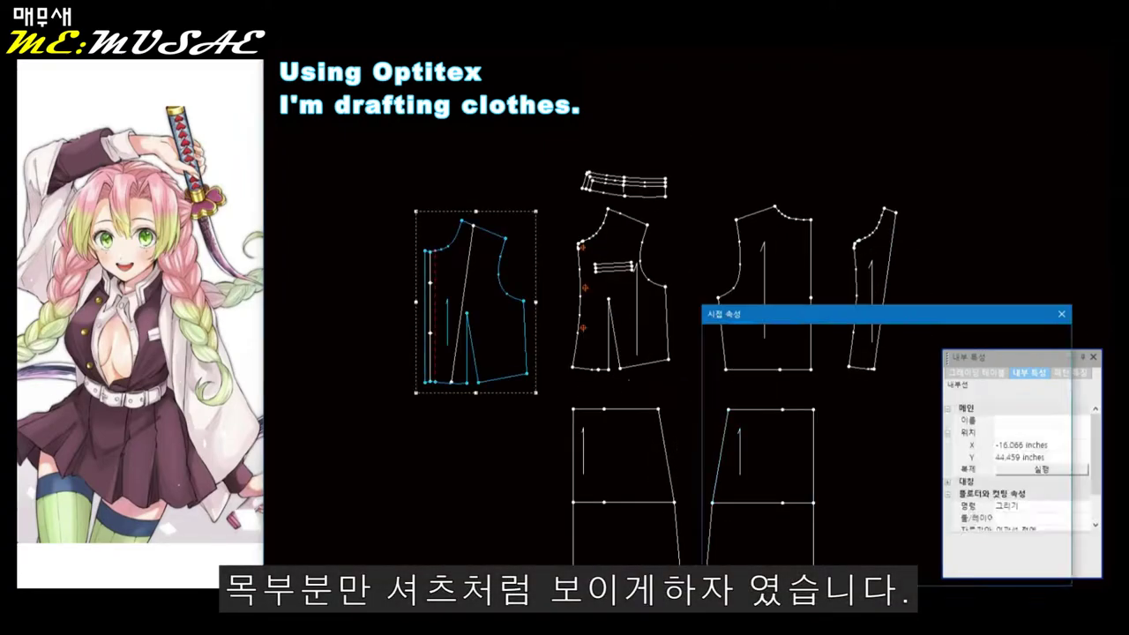
pyautogui.rightClick(536, 187)
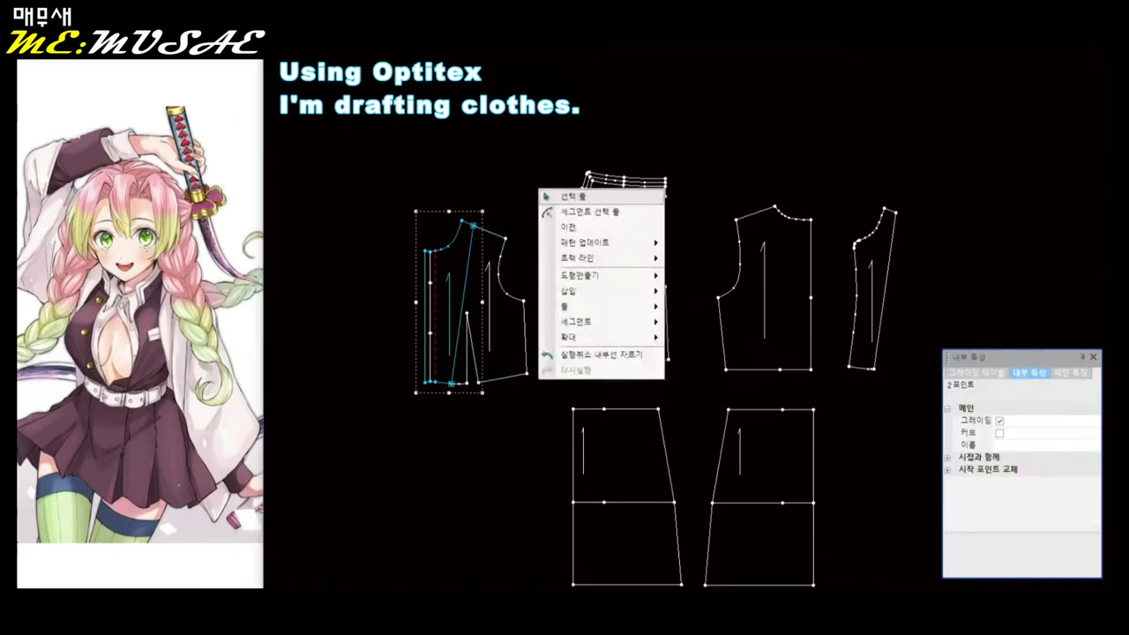
pyautogui.click(564, 255)
pyautogui.click(873, 291)
# Select the narrow left front piece and zoom the view around it.
pyautogui.click(450, 300)
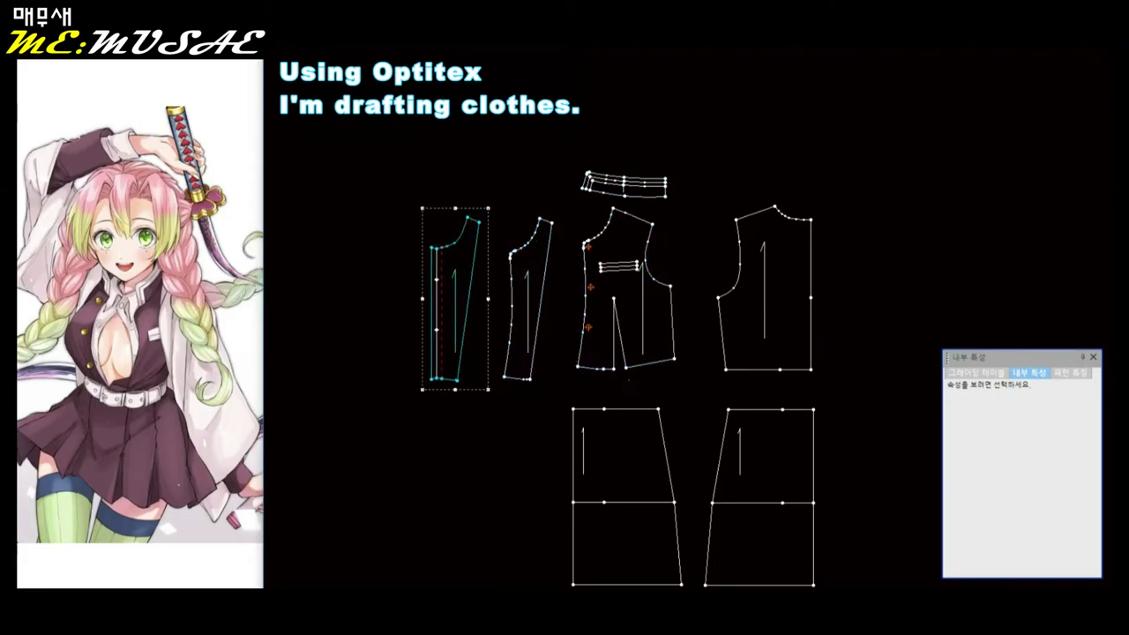
pyautogui.scroll(1, 564, 353)
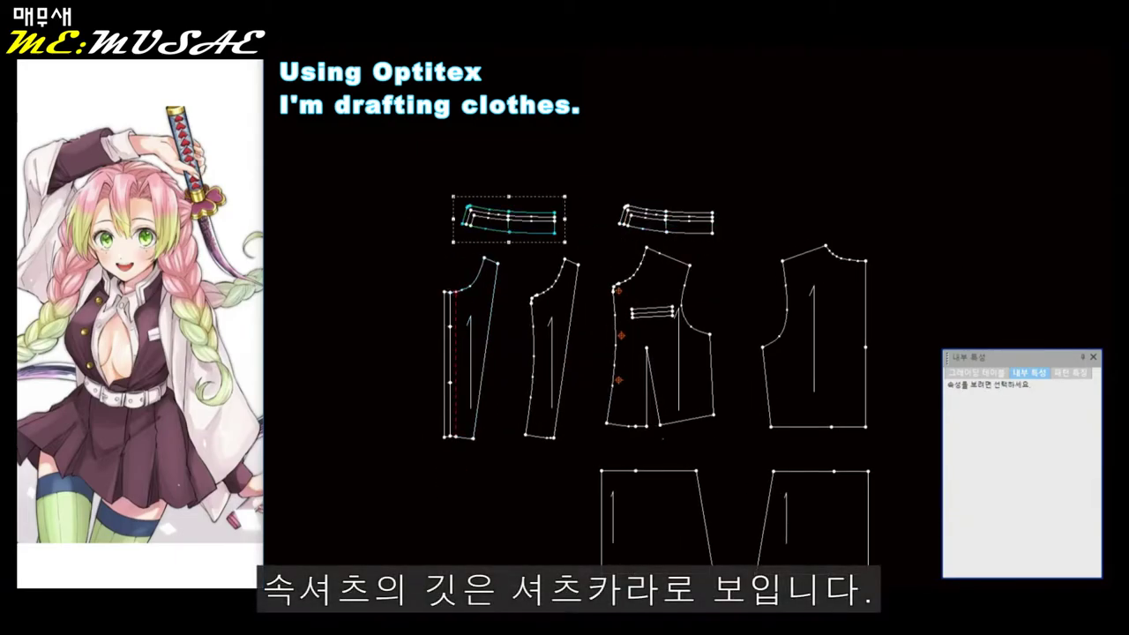
pyautogui.scroll(2, 618, 352)
pyautogui.scroll(-1, 617, 353)
pyautogui.scroll(1, 617, 352)
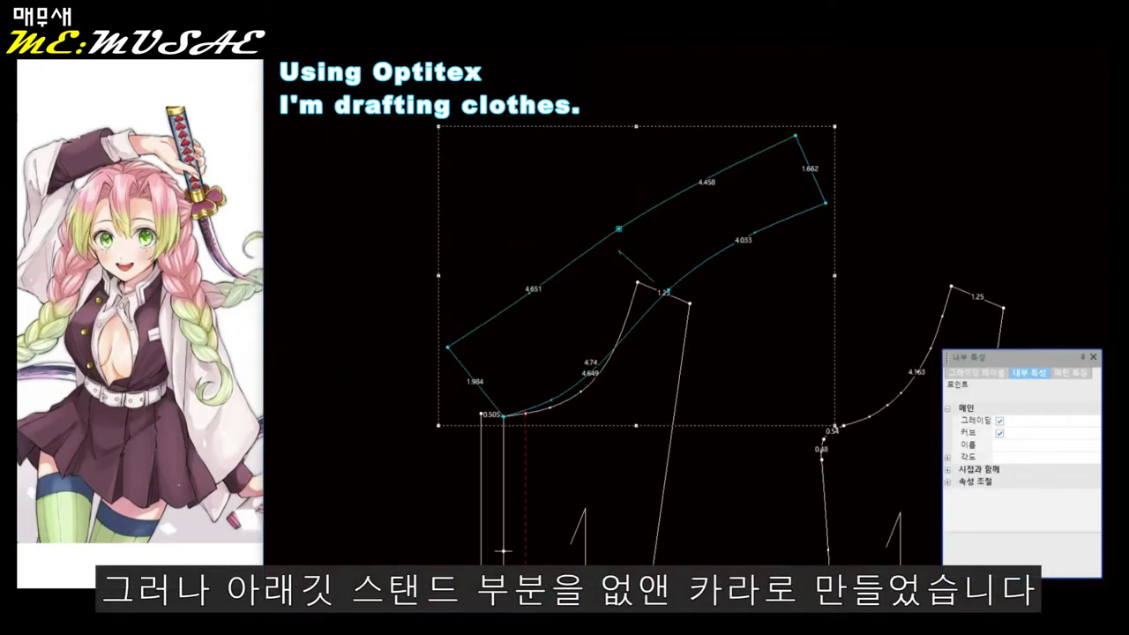
pyautogui.scroll(1, 635, 353)
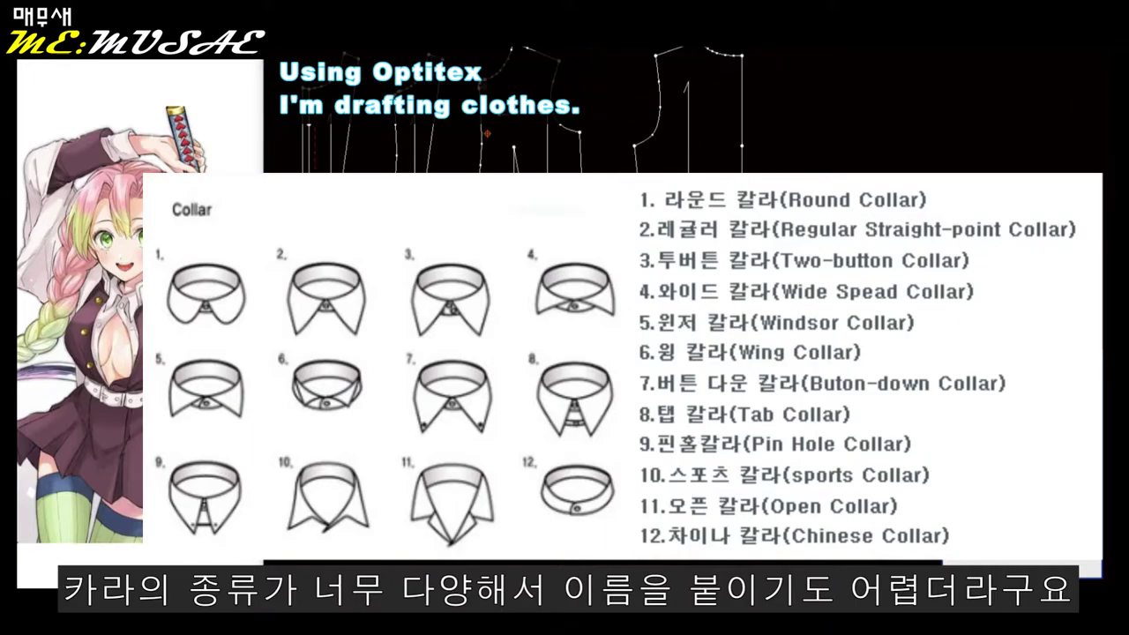
pyautogui.scroll(2, 706, 300)
pyautogui.scroll(2, 886, 310)
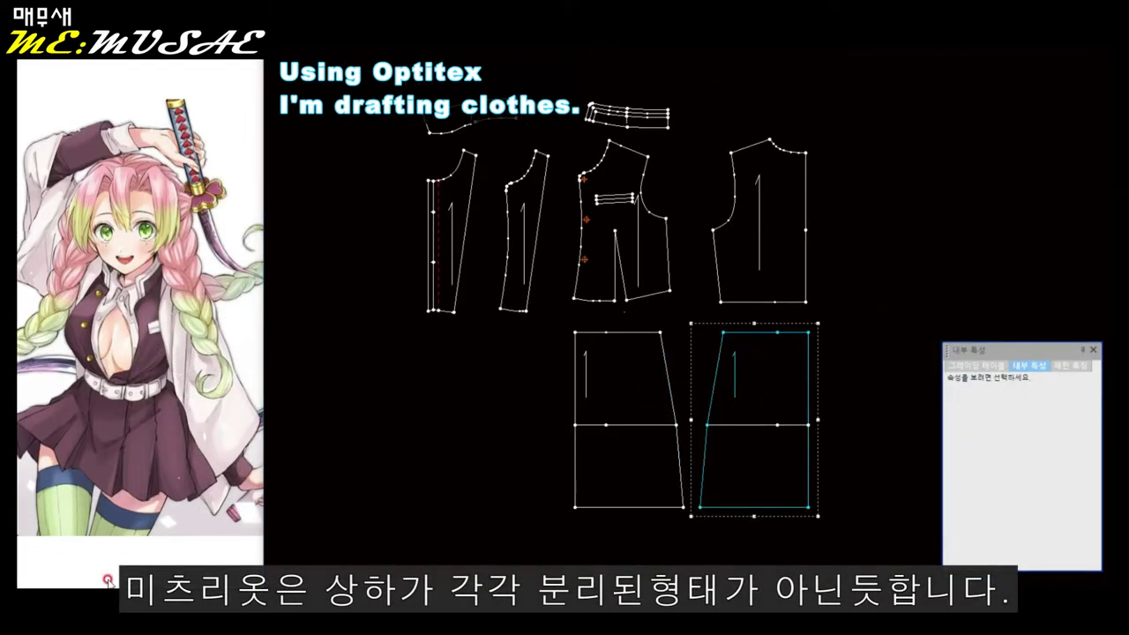
# Move the right skirt panel's top-left waist point by -1 so the waistline curves down.
pyautogui.click(639, 348)
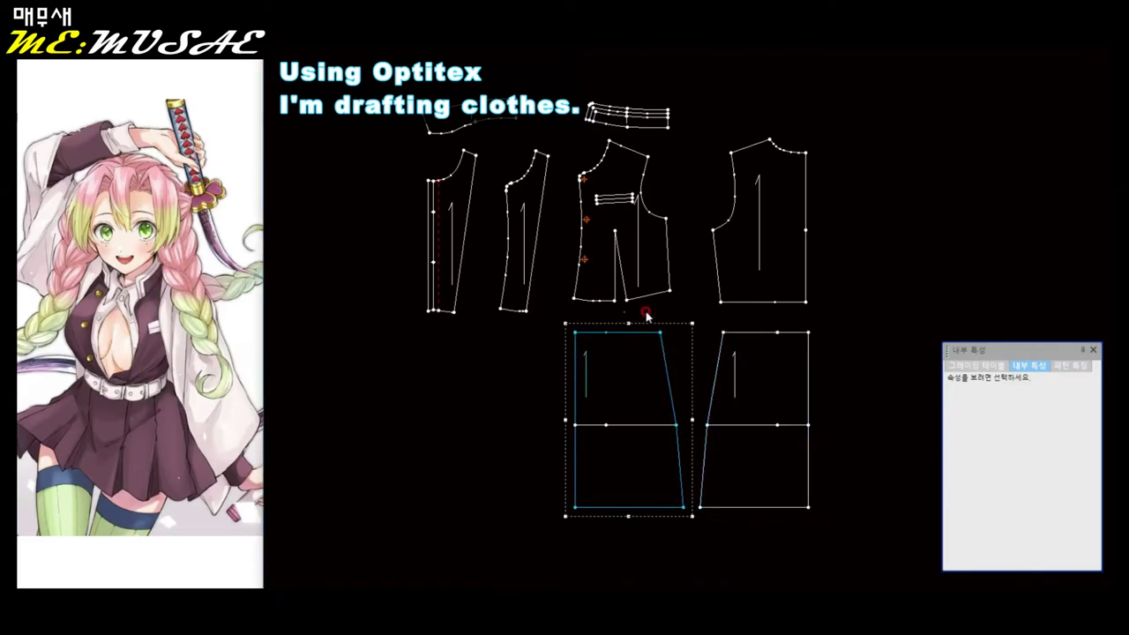
pyautogui.moveTo(730, 350); pyautogui.dragTo(730, 351)
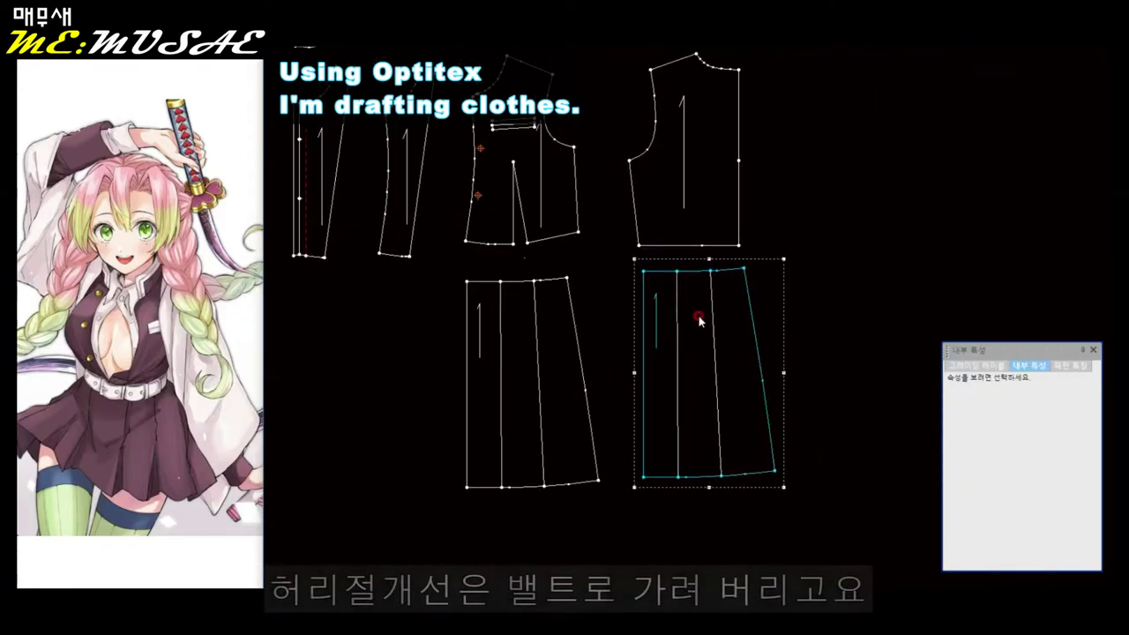
pyautogui.click(891, 307)
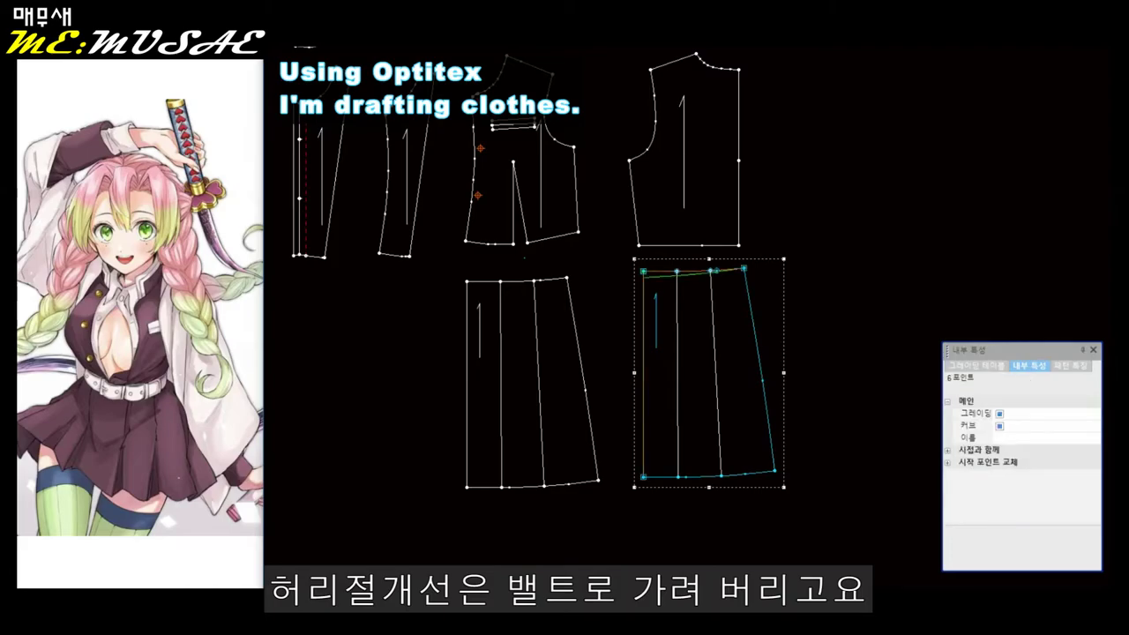
pyautogui.click(643, 272)
pyautogui.write('-.38')
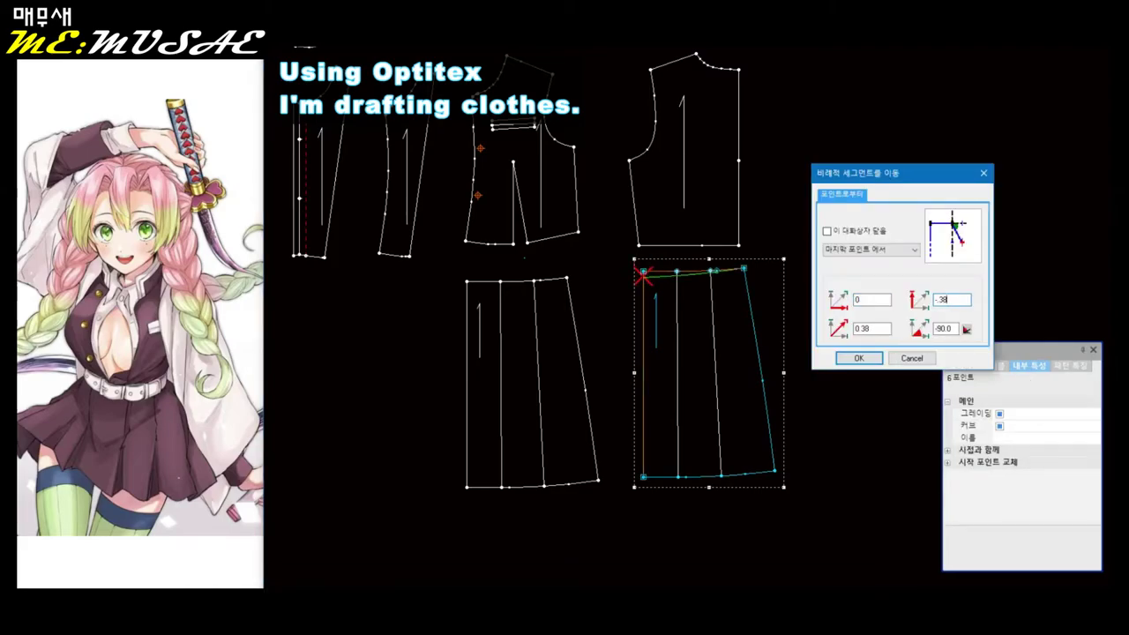
pyautogui.press('Return')
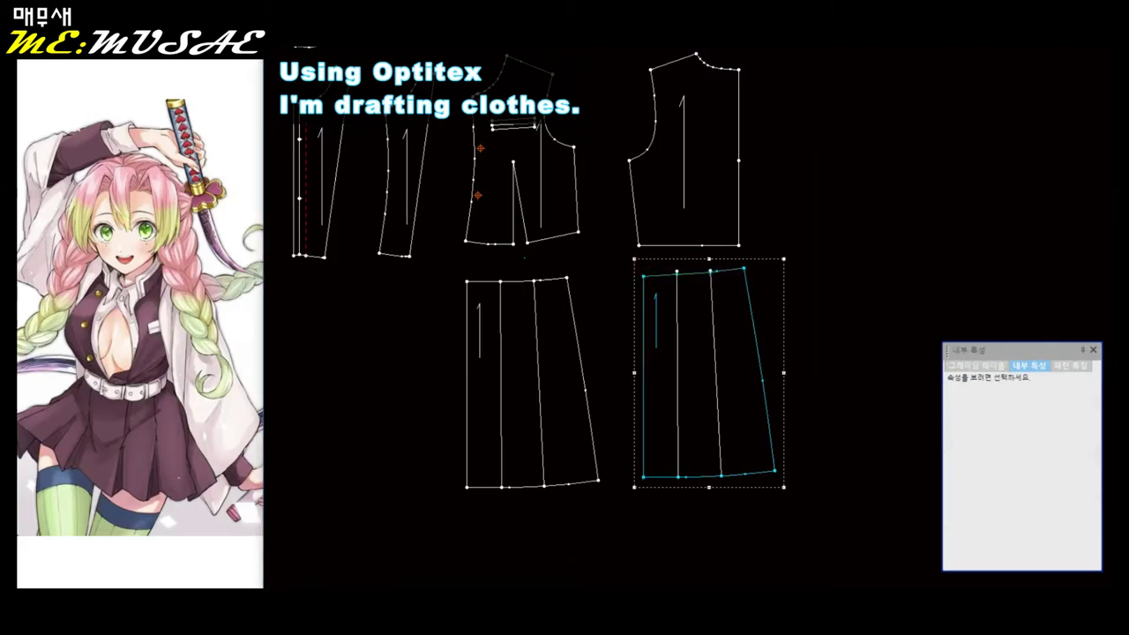
pyautogui.press('Return')
pyautogui.scroll(3, 697, 291)
pyautogui.click(623, 256)
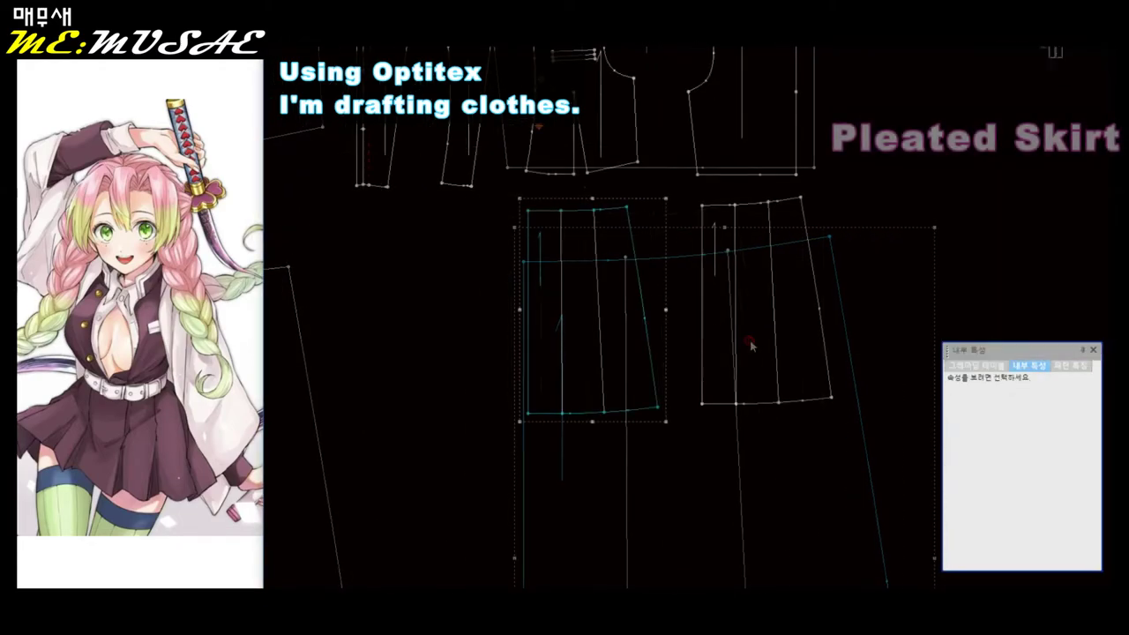
# Add clockwise knife pleats to the skirt with depths of 1.5 and 1.75.
pyautogui.click(957, 193)
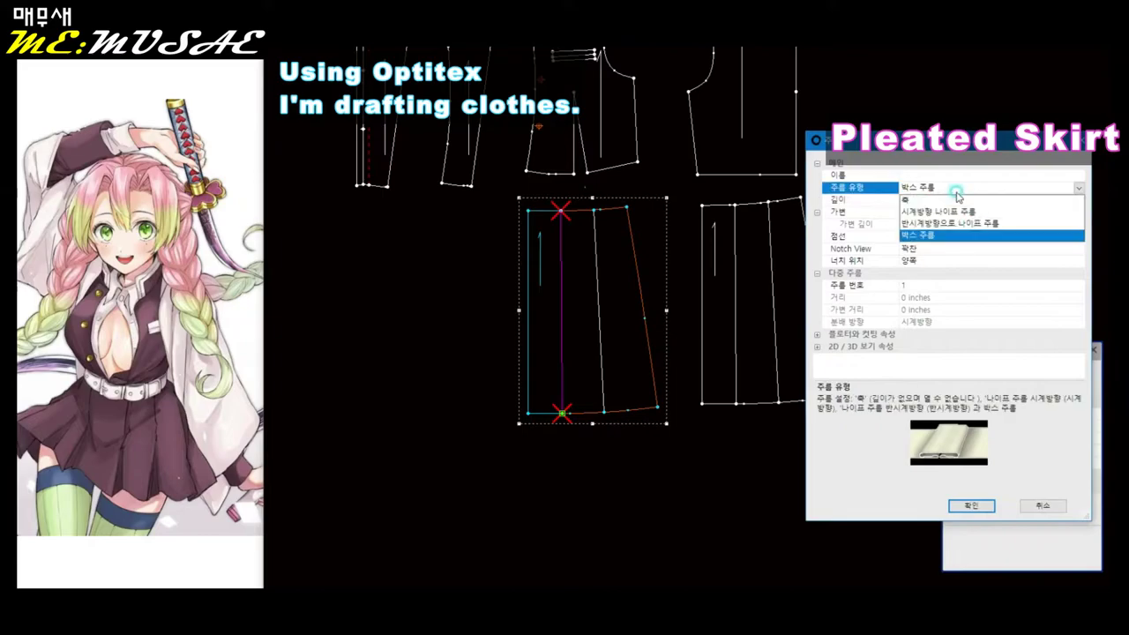
pyautogui.click(953, 214)
pyautogui.click(951, 197)
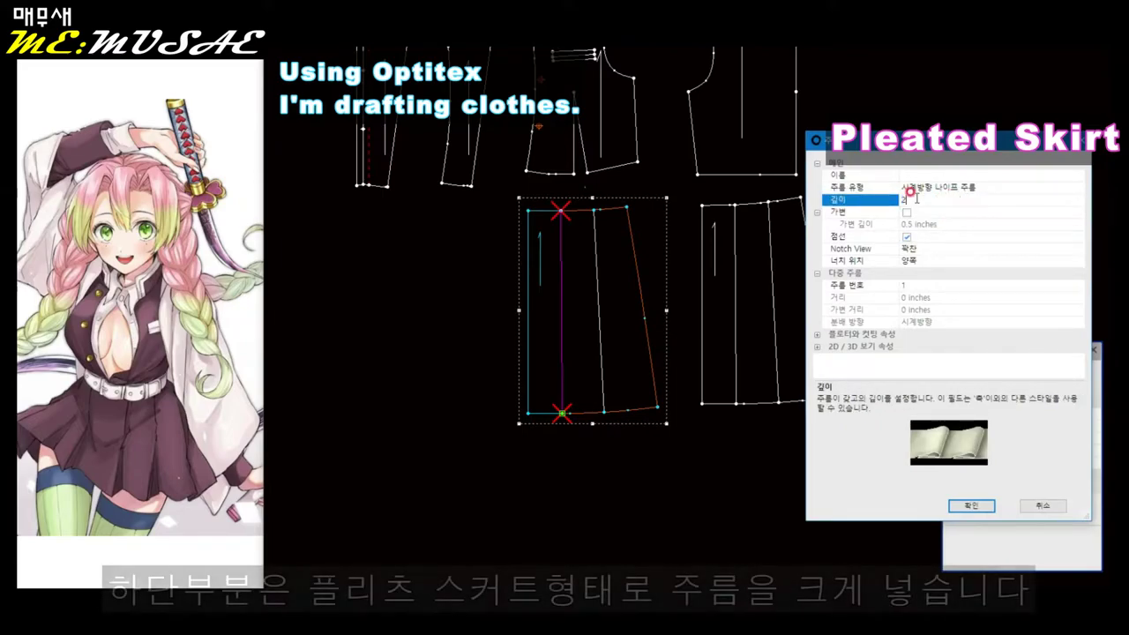
pyautogui.click(918, 323)
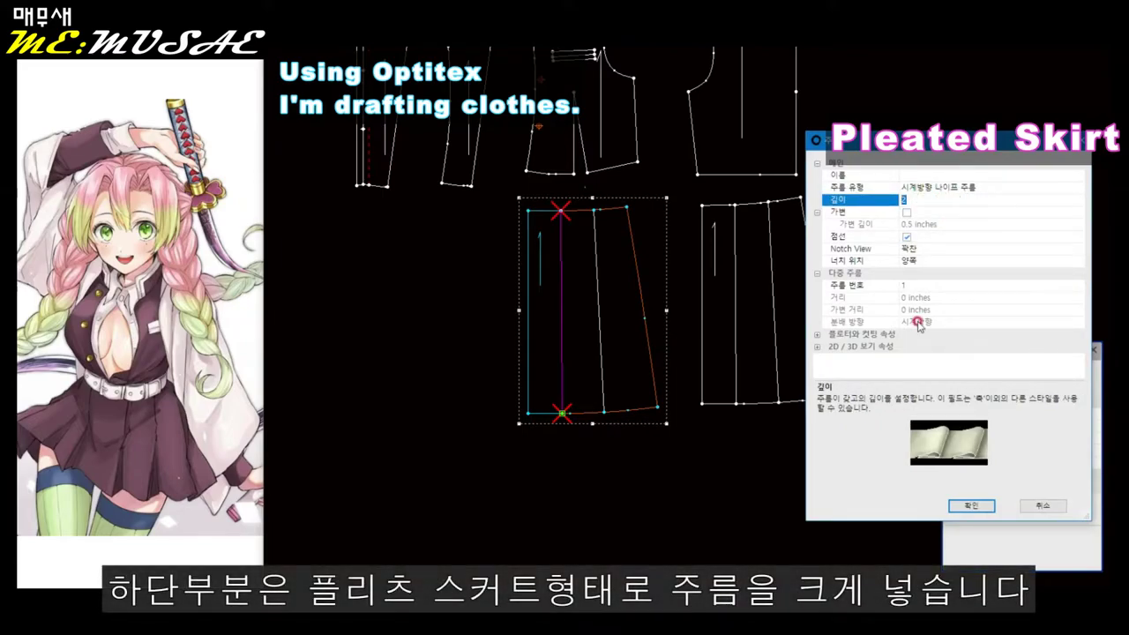
pyautogui.click(967, 509)
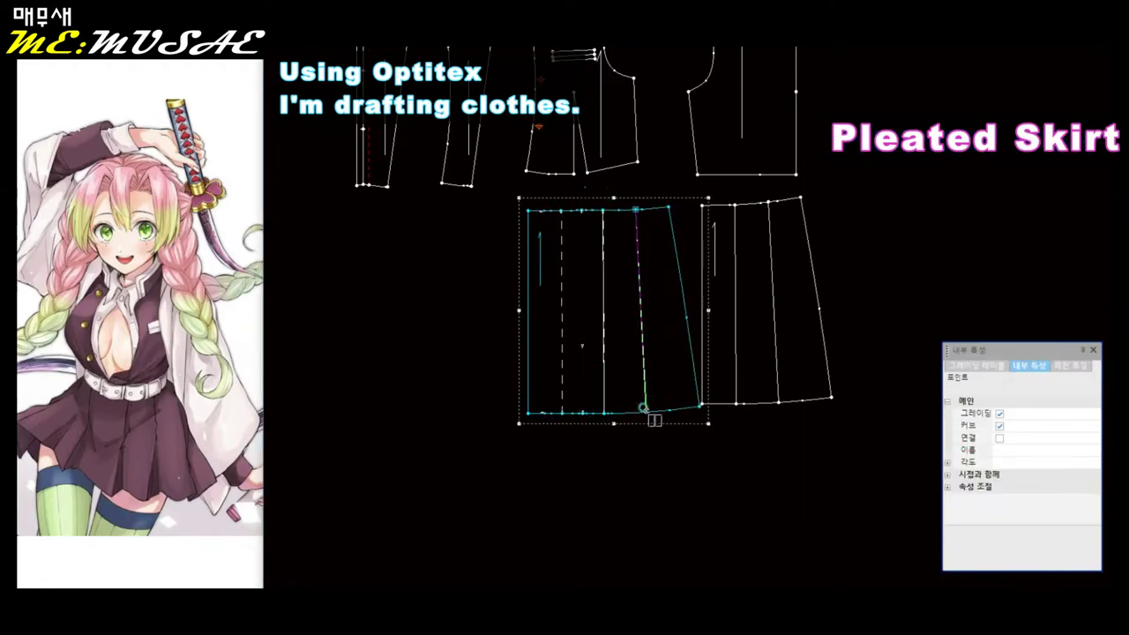
pyautogui.click(643, 407)
pyautogui.click(951, 200)
pyautogui.press('Return')
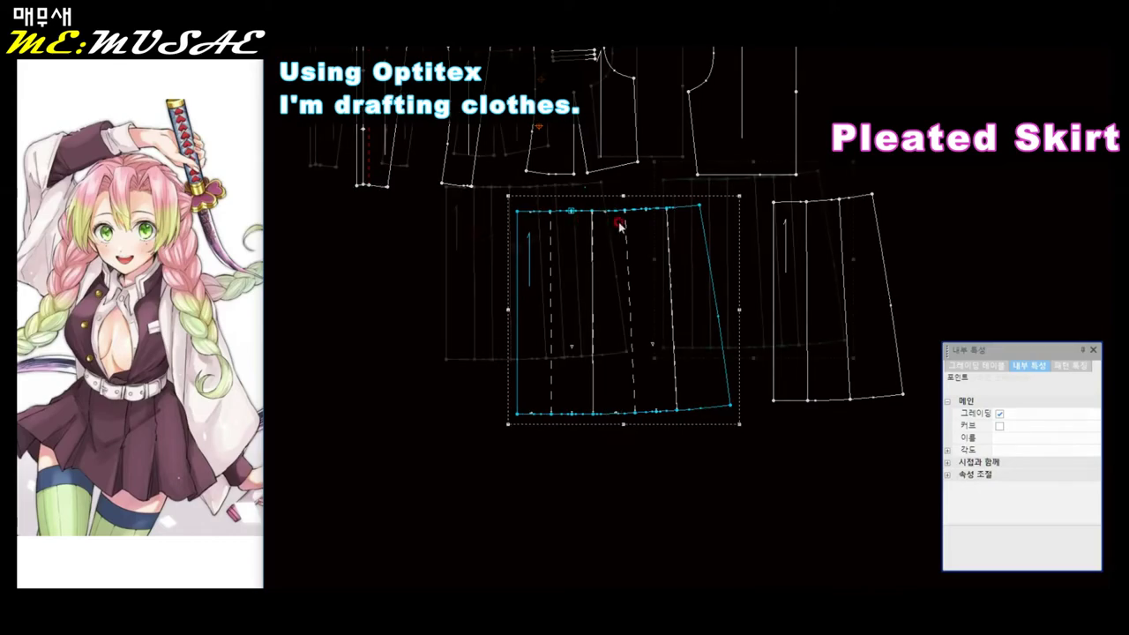
# Open the pleats and draw diagonal pleat lines on both skirt pieces.
pyautogui.click(746, 324)
pyautogui.rightClick(441, 201)
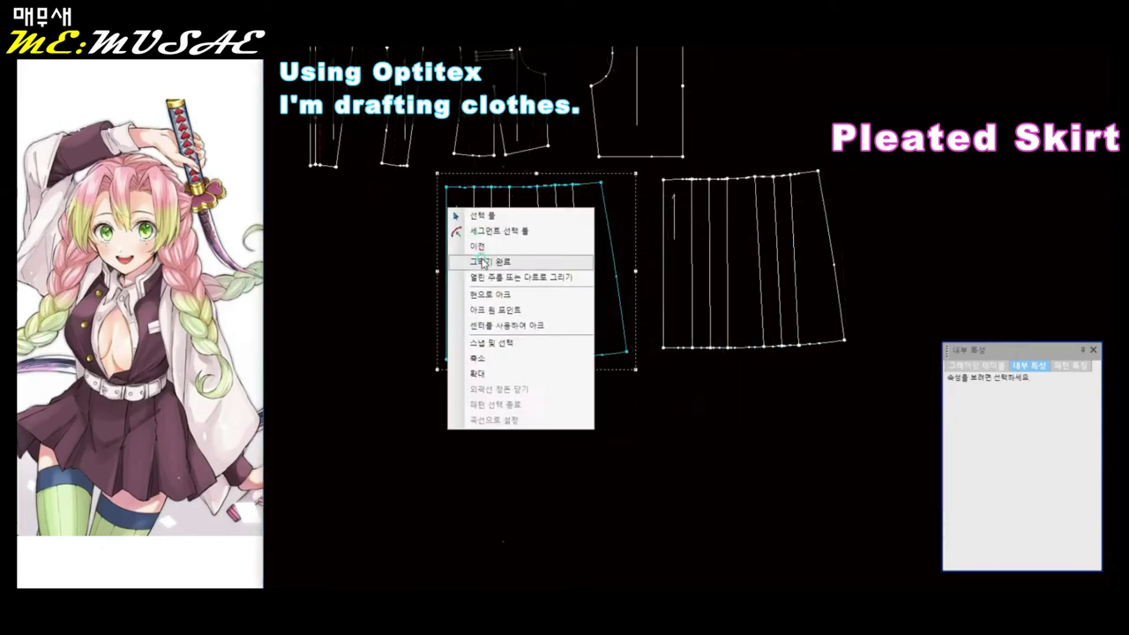
pyautogui.click(687, 290)
pyautogui.click(503, 275)
pyautogui.click(718, 285)
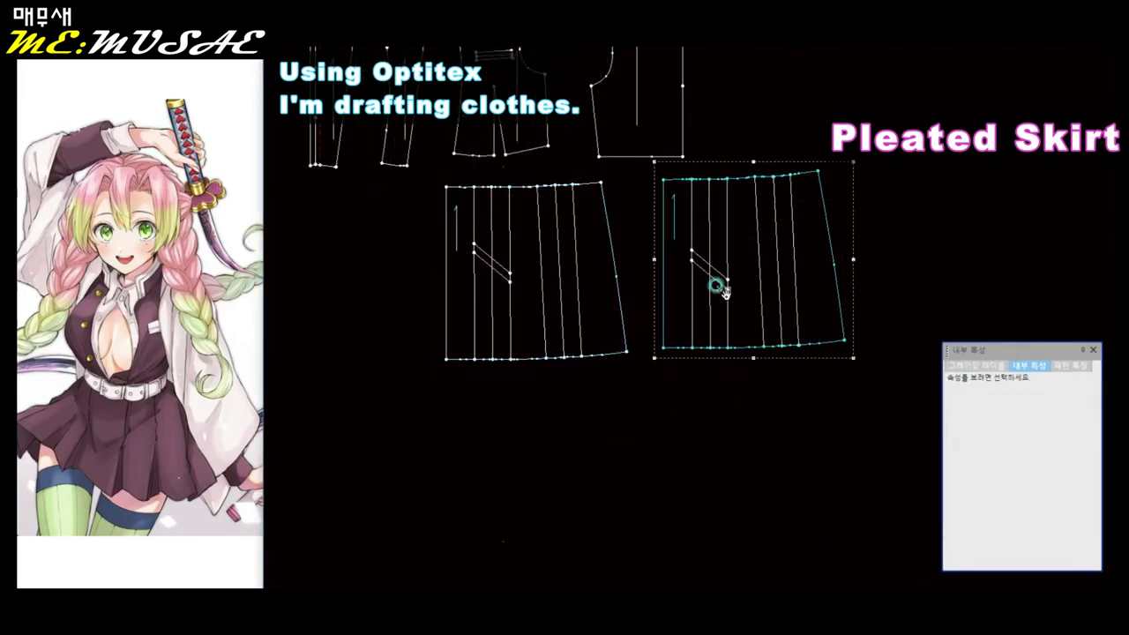
pyautogui.click(794, 281)
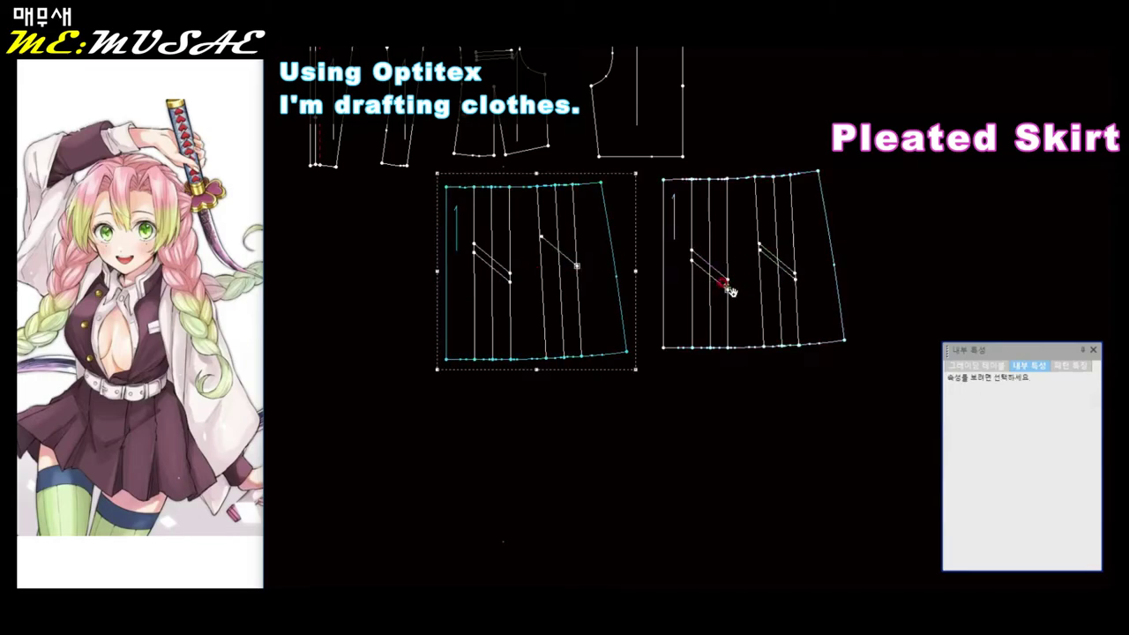
pyautogui.click(576, 274)
# Measure the bodice armhole total (15.923) and open the Scale dialog on the triangular guide piece.
pyautogui.scroll(-3, 693, 291)
pyautogui.click(693, 158)
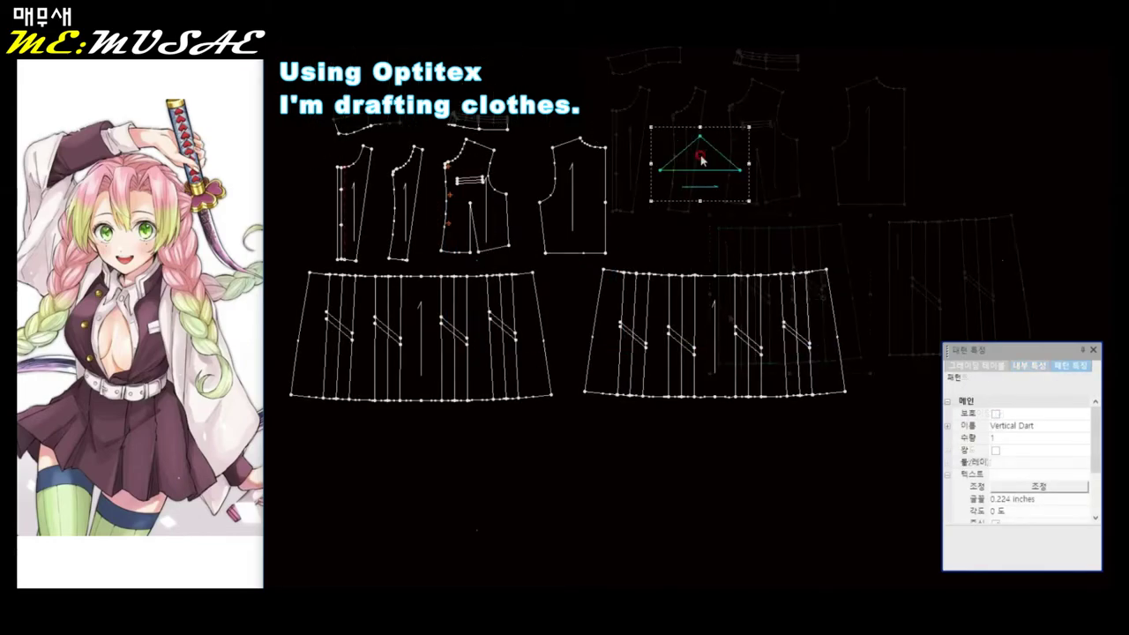
pyautogui.scroll(3, 693, 310)
pyautogui.click(356, 293)
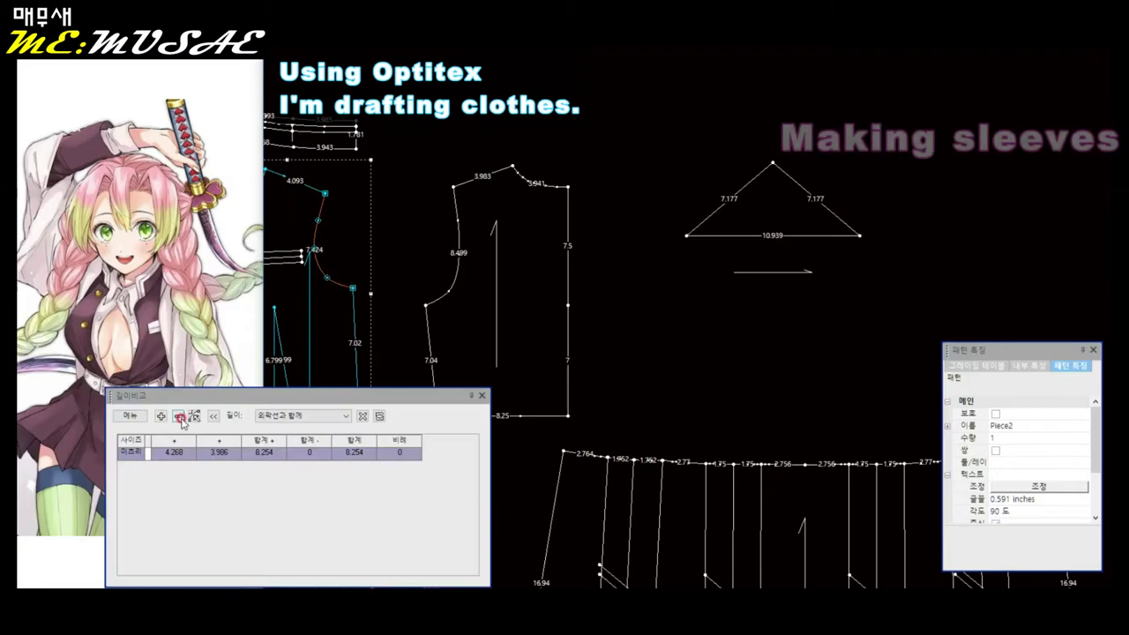
pyautogui.click(779, 217)
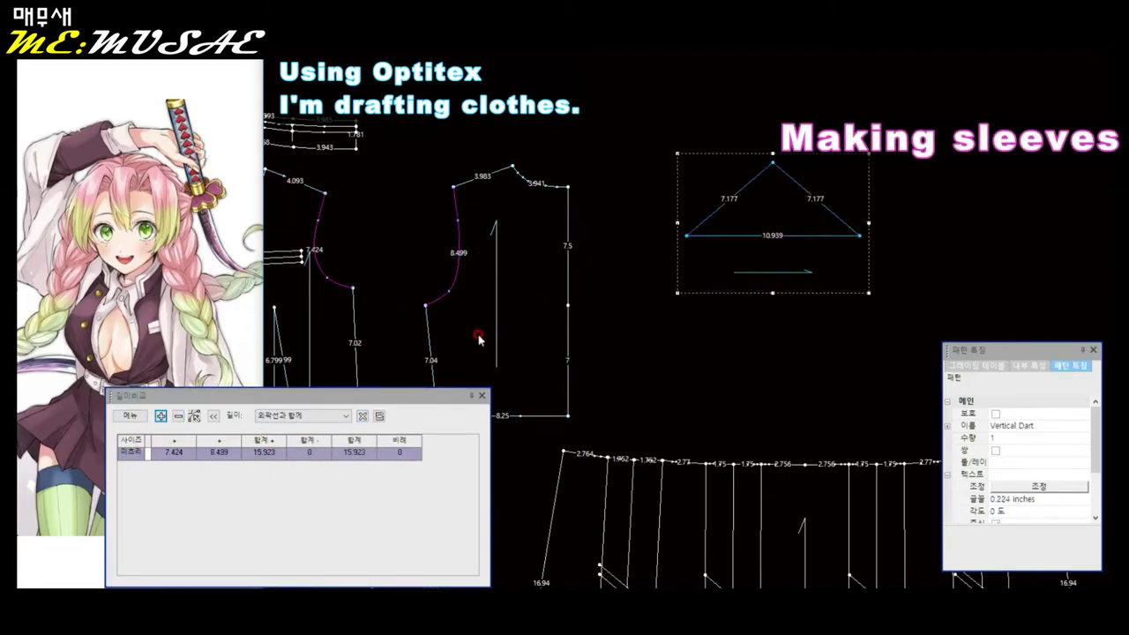
pyautogui.click(767, 139)
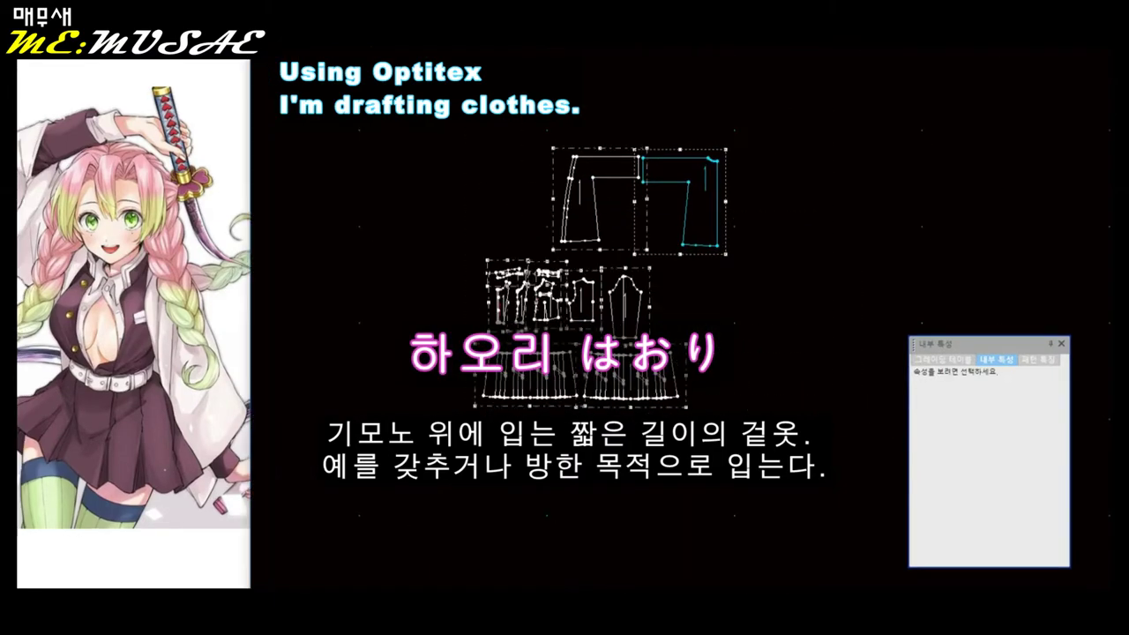
# Open the File menu (Alt+F) to output the patterns as DXF.
pyautogui.hotkey('alt', 'f')
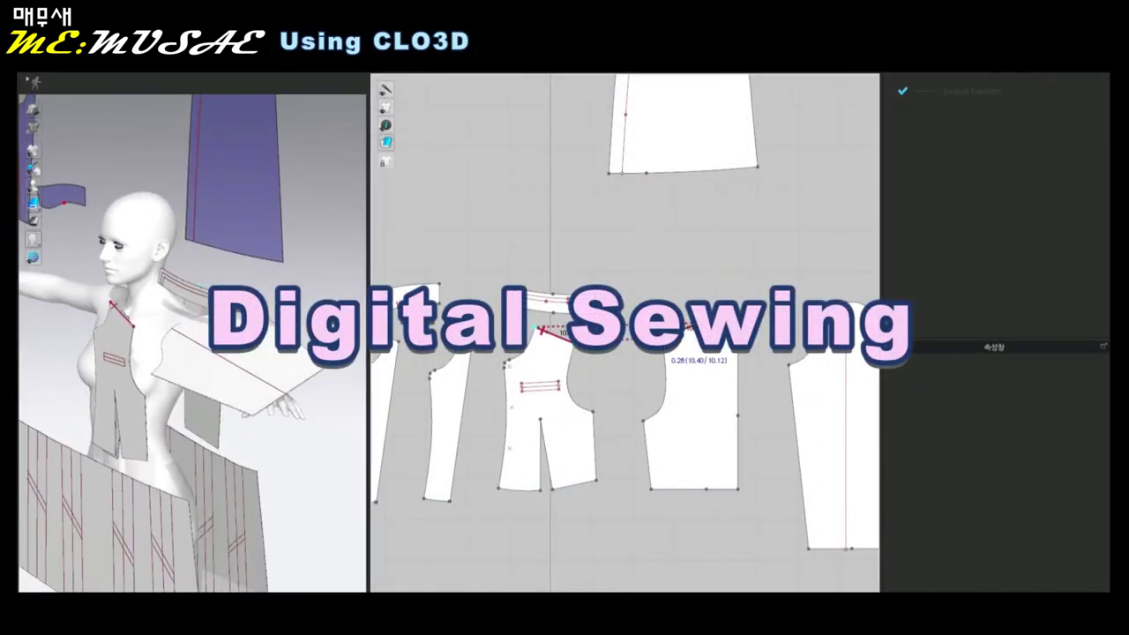
# Sew the bodice shoulder seam and fold the skirt pleat to a sharper angle.
pyautogui.click(539, 328)
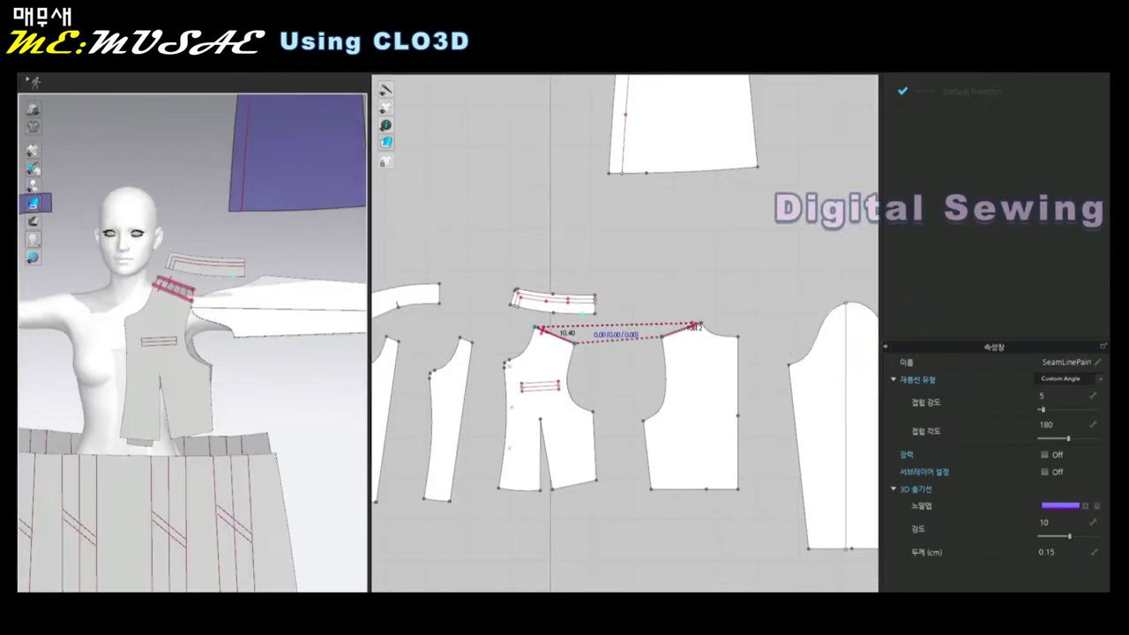
pyautogui.rightClick(247, 248)
pyautogui.press('Escape')
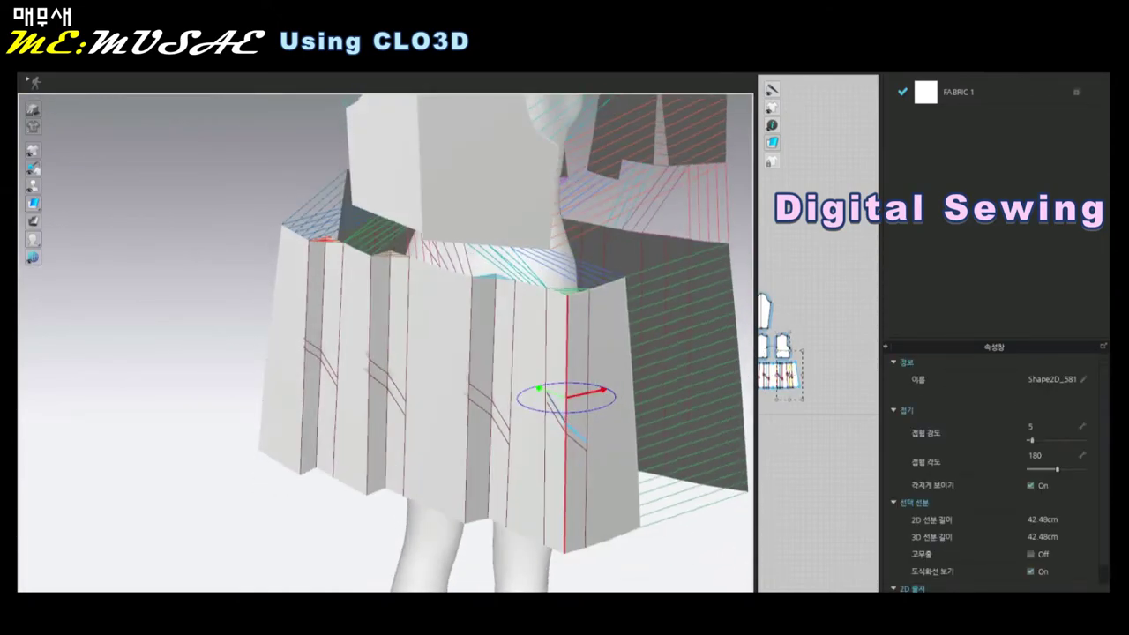
pyautogui.moveTo(574, 381); pyautogui.dragTo(567, 360)
pyautogui.press('2')
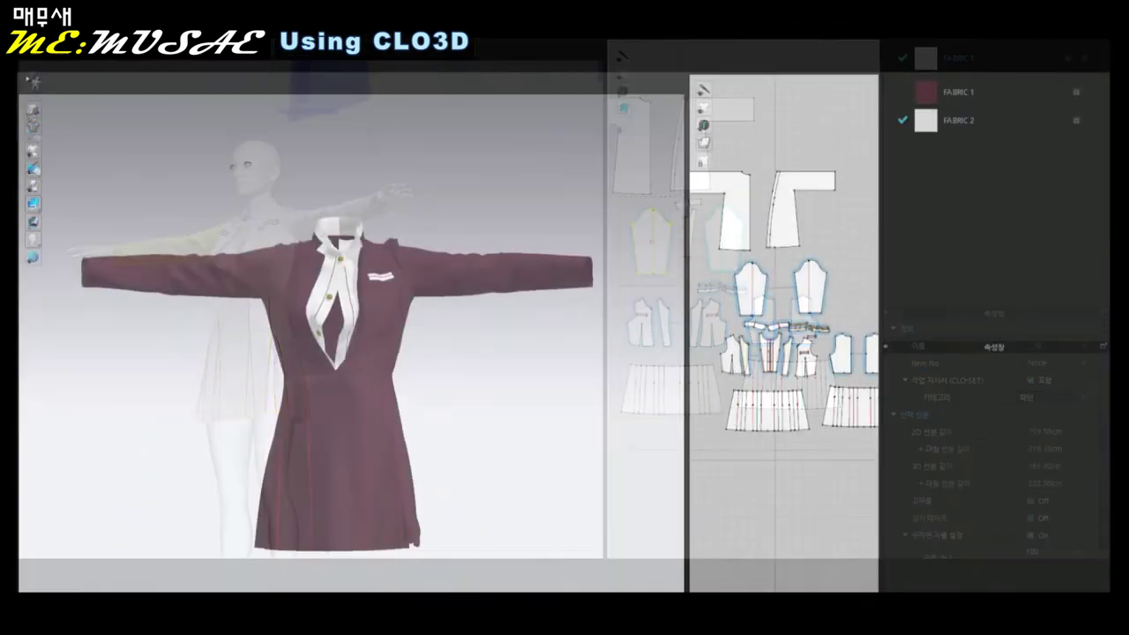
# Select the back skirt panel and the sleeve pattern piece in the 2D window.
pyautogui.click(375, 494)
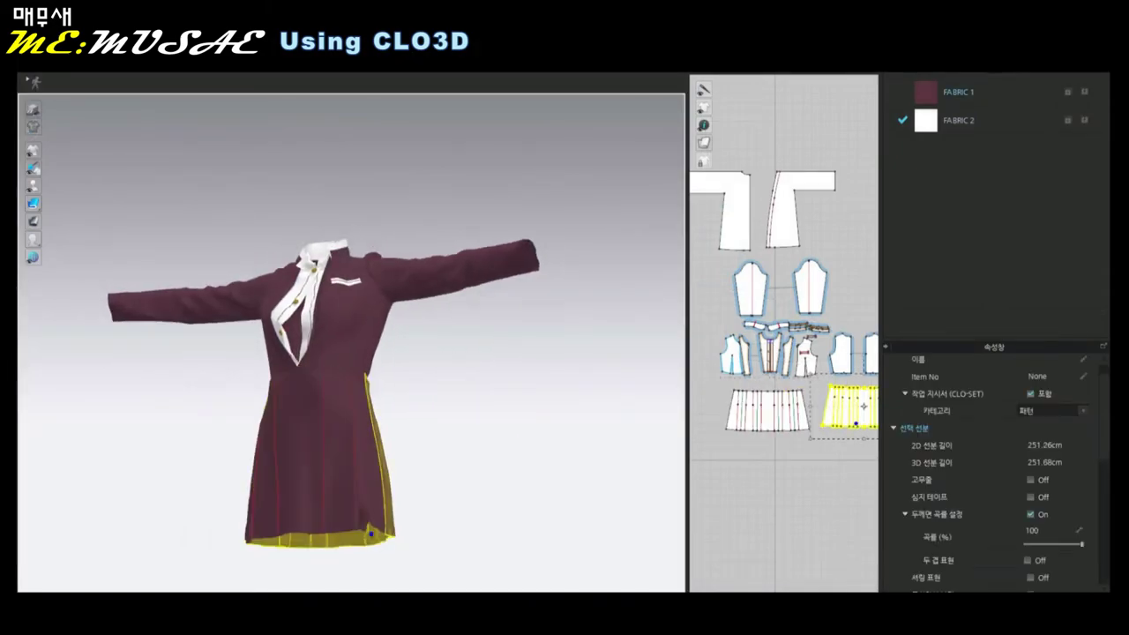
pyautogui.click(717, 210)
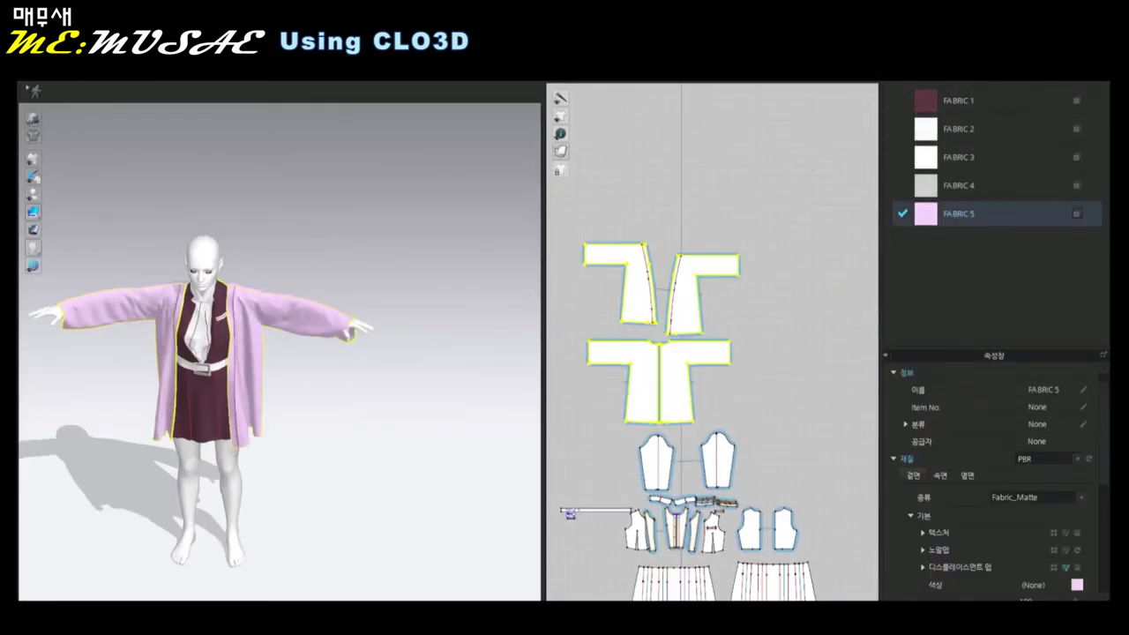
# Set the FABRIC 5 colour to pale lavender EADAED.
pyautogui.click(1077, 585)
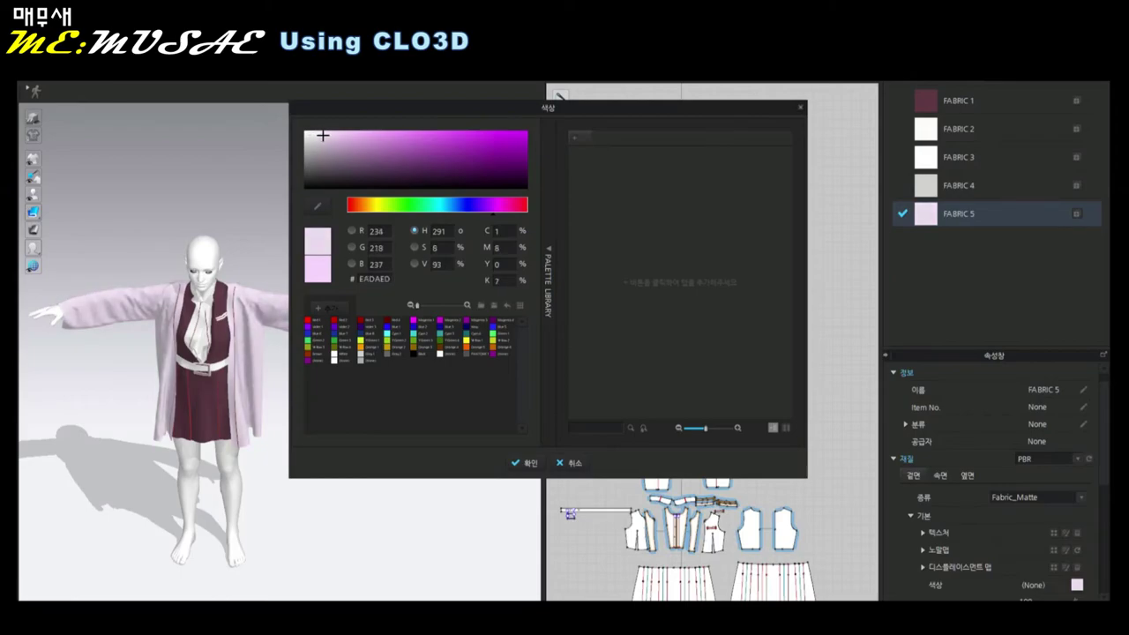
pyautogui.moveTo(338, 132); pyautogui.dragTo(319, 134)
pyautogui.press('Return')
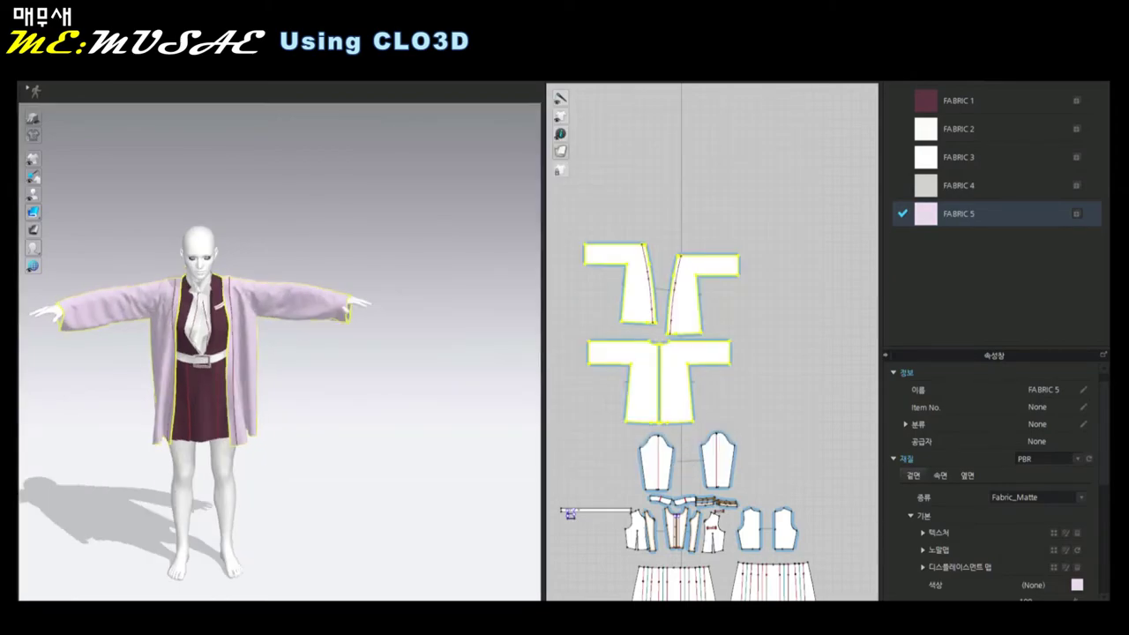